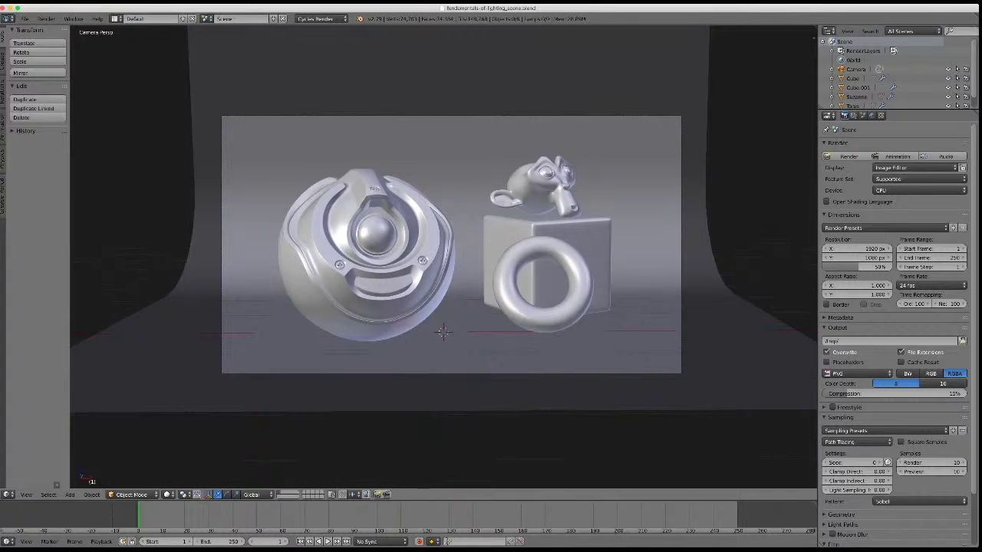
# Render the current frame in Cycles to see the dark, noisy scene.
pyautogui.press('F12')
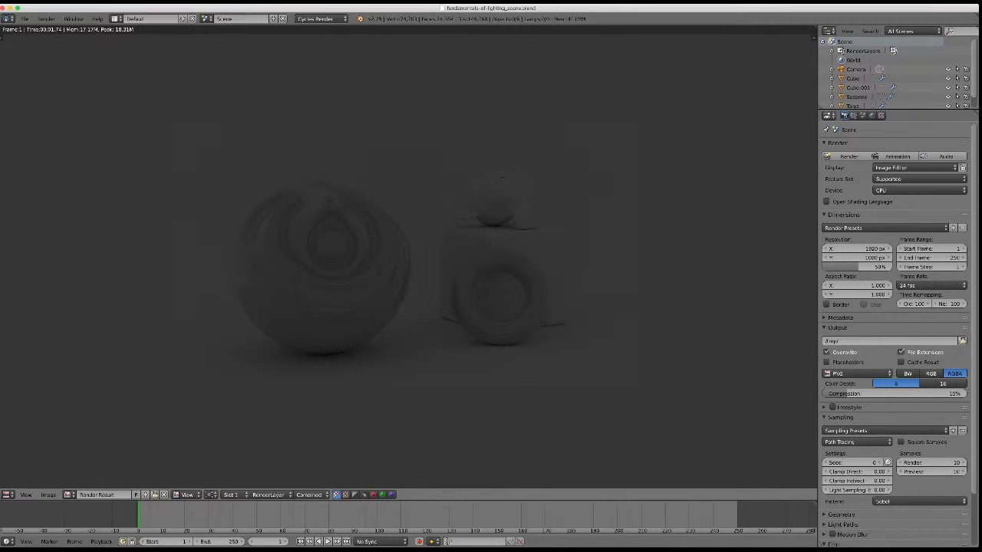
# Close the render result and switch the viewport to rendered preview.
pyautogui.press('Escape')
pyautogui.click(166, 494)
pyautogui.click(187, 432)
# Add a Point lamp, place it to light the objects from the right, and return to Solid shading.
pyautogui.hotkey('shift', 'a')
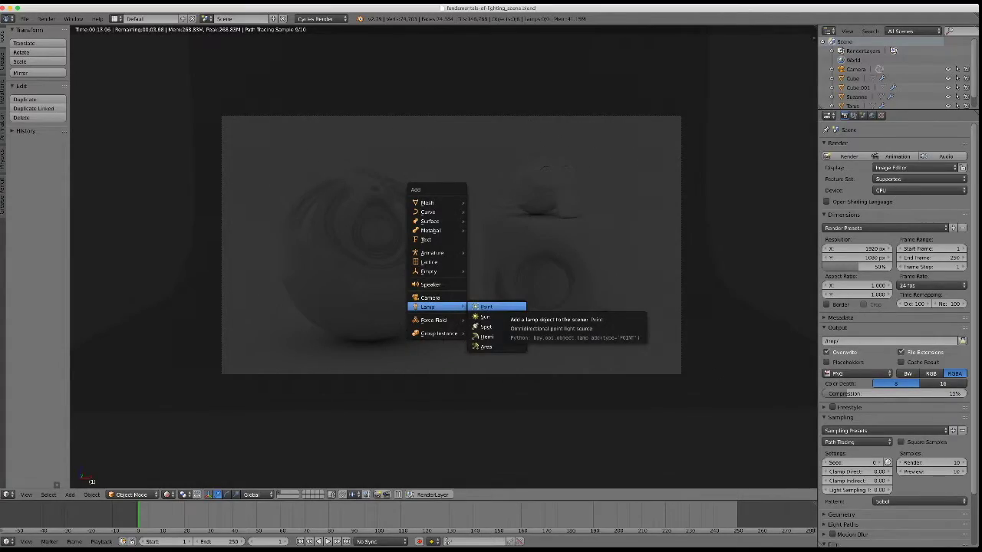
pyautogui.click(486, 307)
pyautogui.scroll(1, 453, 245)
pyautogui.press('g')
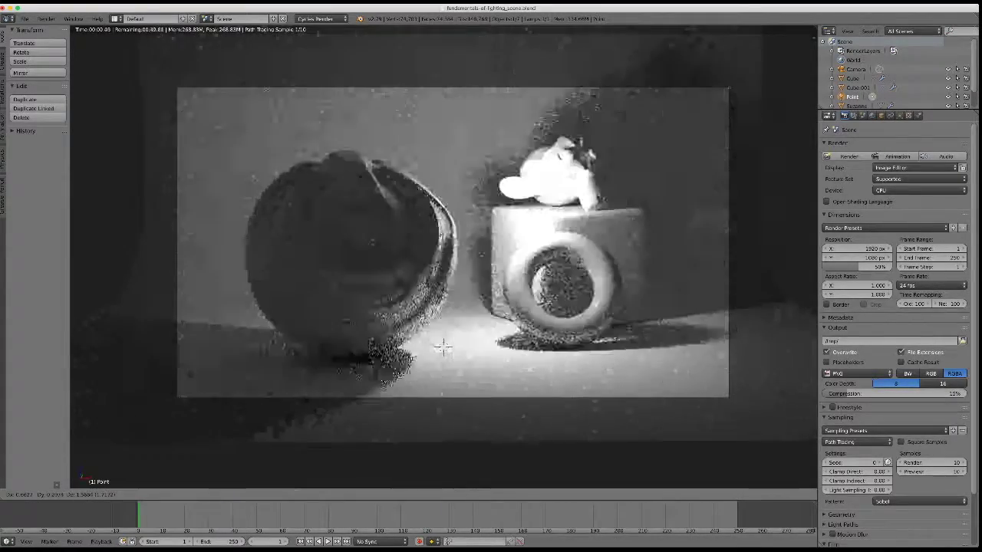
pyautogui.press('Return')
pyautogui.click(167, 494)
pyautogui.click(184, 463)
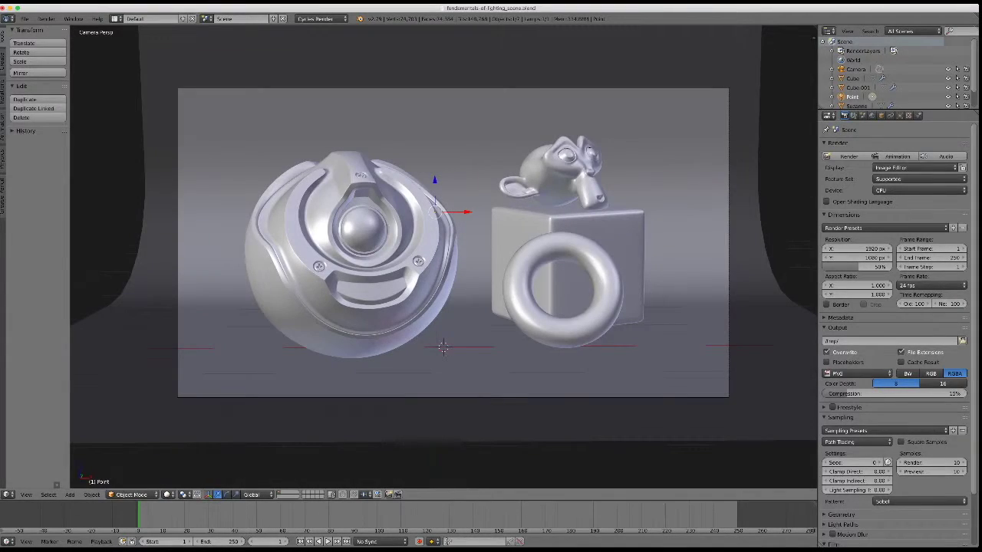
# In rendered preview, view the lamp settings and turn off Multiple Importance.
pyautogui.click(899, 116)
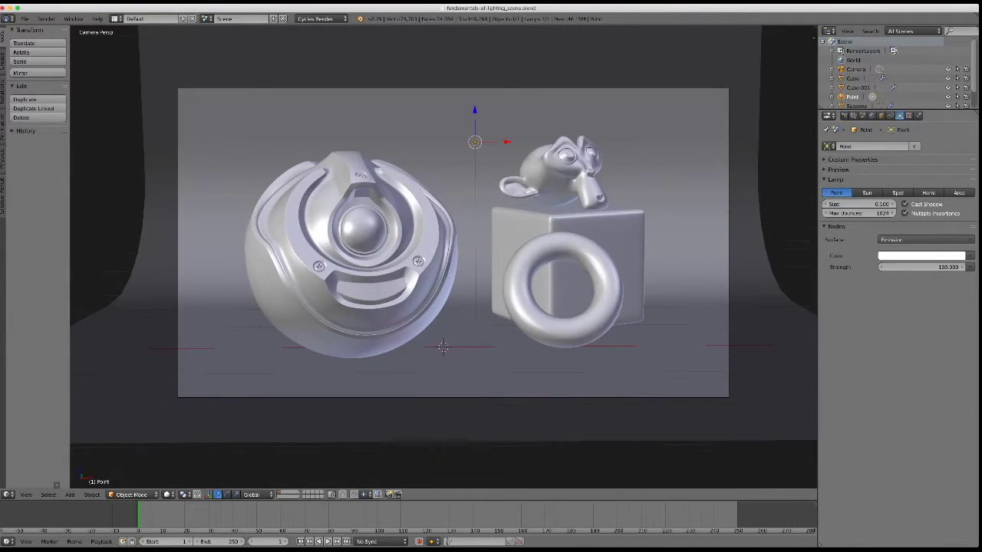
pyautogui.click(167, 494)
pyautogui.click(184, 437)
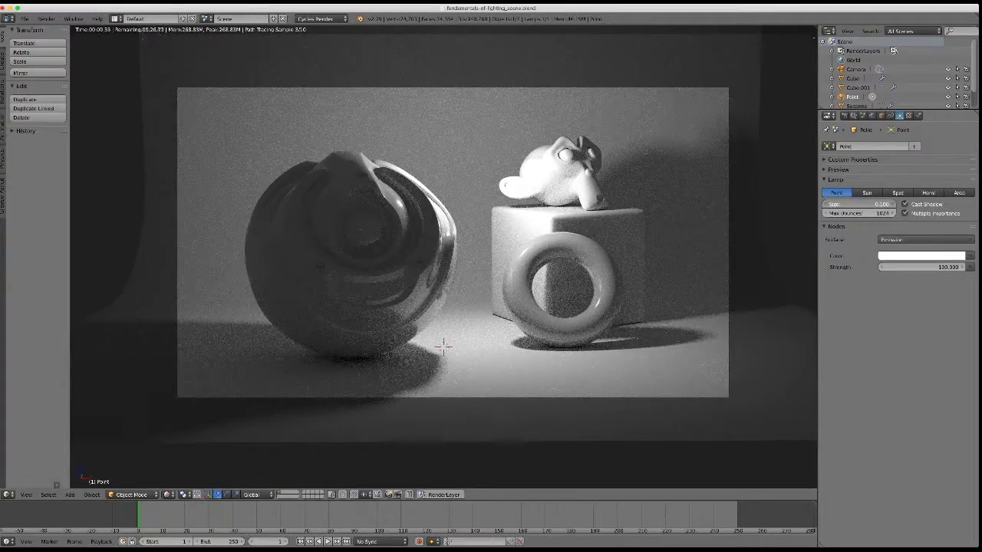
pyautogui.moveTo(438, 345)
pyautogui.mouseDown(button='middle')
pyautogui.moveTo(497, 326)
pyautogui.moveTo(460, 330)
pyautogui.mouseUp(button='middle')
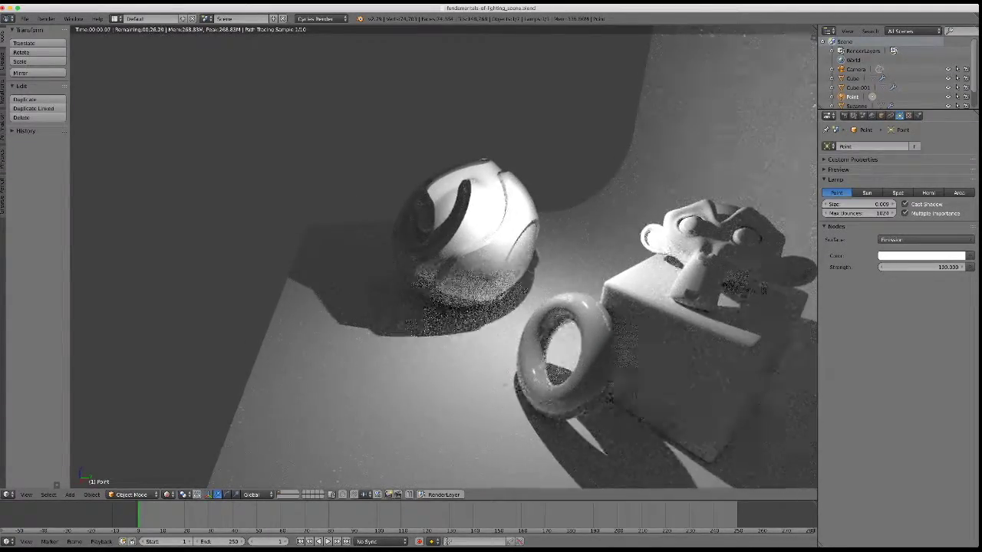
pyautogui.click(905, 214)
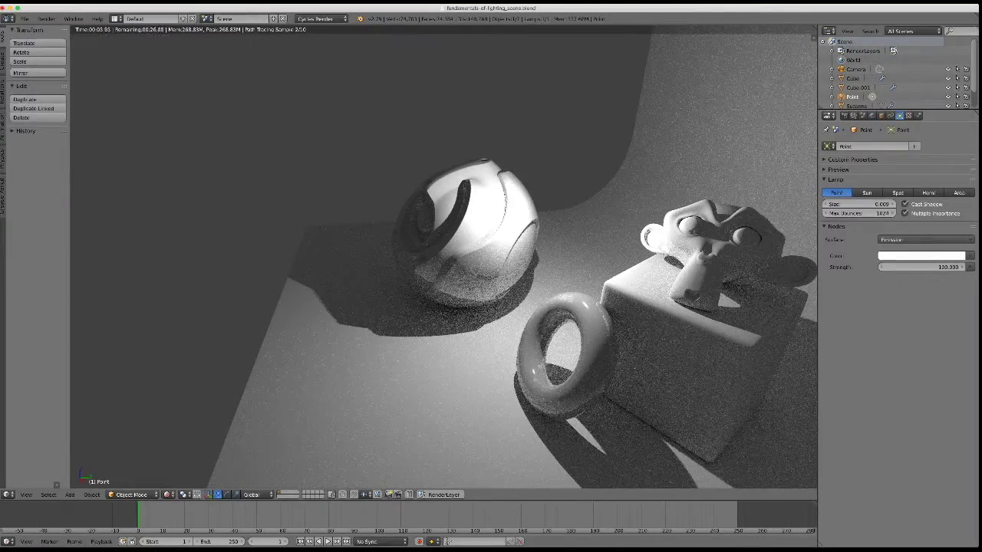
# Tint the lamp pale green, make it a Sun lamp, and set its strength to 200.
pyautogui.moveTo(460, 330); pyautogui.dragTo(491, 315, button='middle')
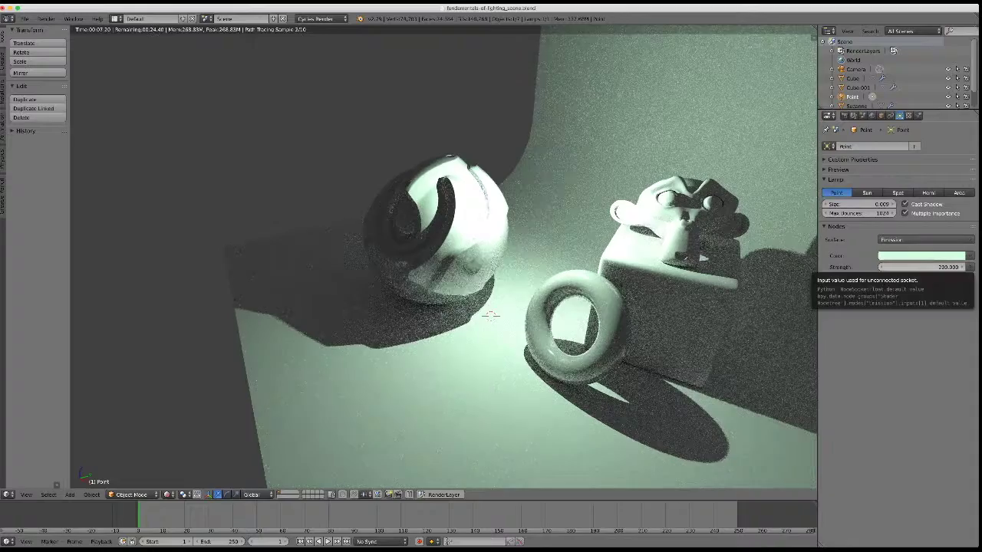
pyautogui.click(867, 193)
pyautogui.moveTo(921, 267); pyautogui.dragTo(889, 267)
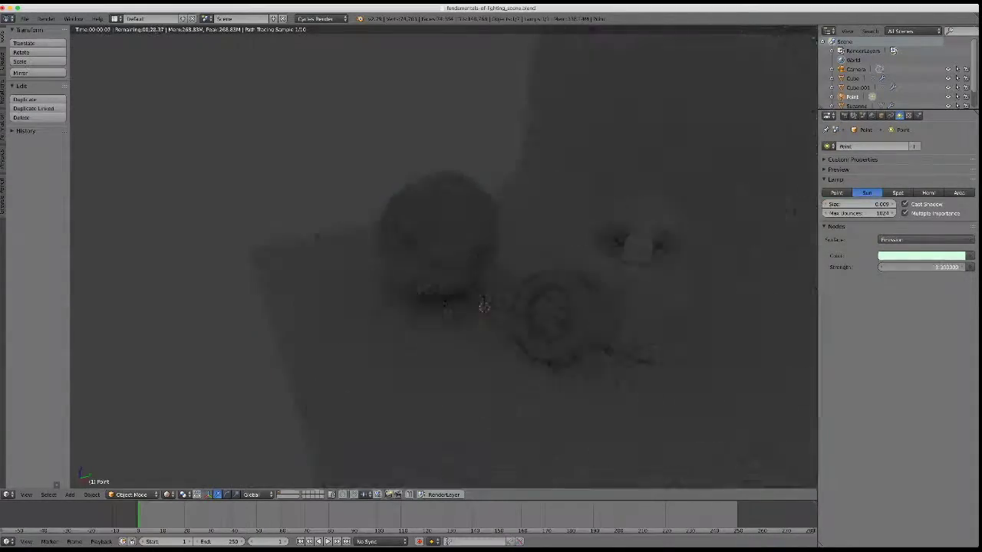
# Set the Sun lamp to strength 1.8, a pale yellow colour and size 0.024.
pyautogui.write('1.8')
pyautogui.press('Return')
pyautogui.click(921, 256)
pyautogui.click(901, 150)
pyautogui.moveTo(853, 204); pyautogui.dragTo(870, 204)
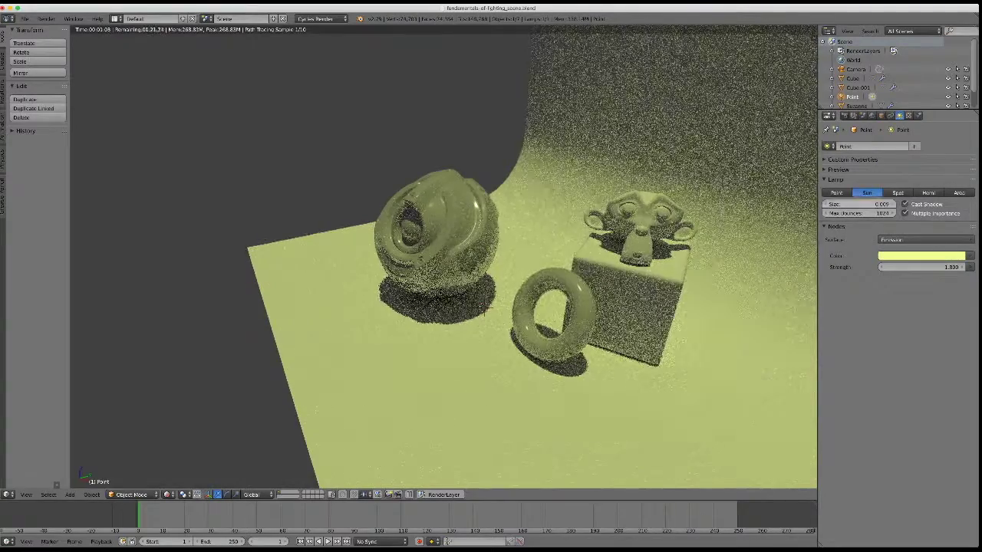
# Move the lamp along Y, re-aim it, and change it into a Spot lamp.
pyautogui.click(168, 494)
pyautogui.click(195, 450)
pyautogui.moveTo(484, 307); pyautogui.dragTo(460, 299, button='middle')
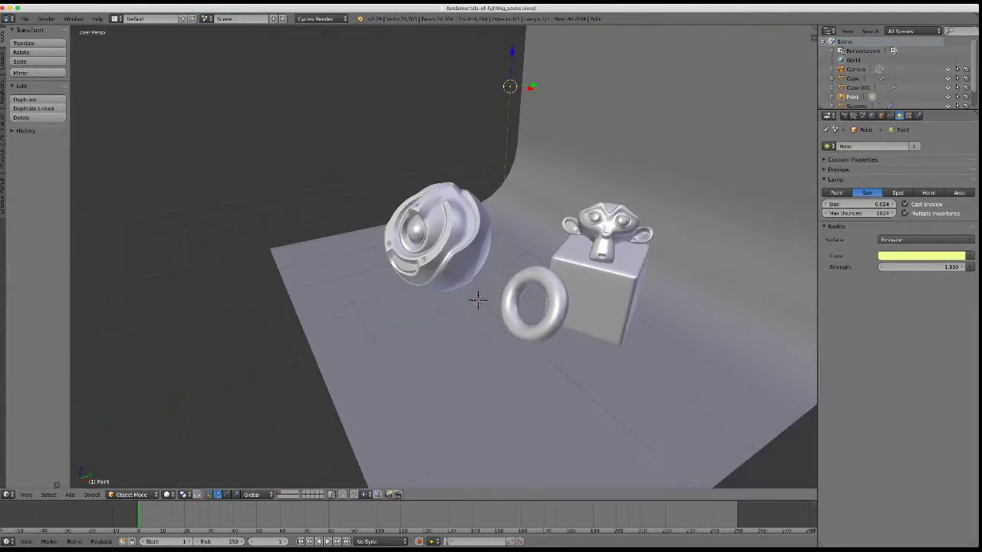
pyautogui.press('g')
pyautogui.press('y')
pyautogui.click(477, 299)
pyautogui.press('r')
pyautogui.click(478, 299)
pyautogui.hotkey('shift', 'z')
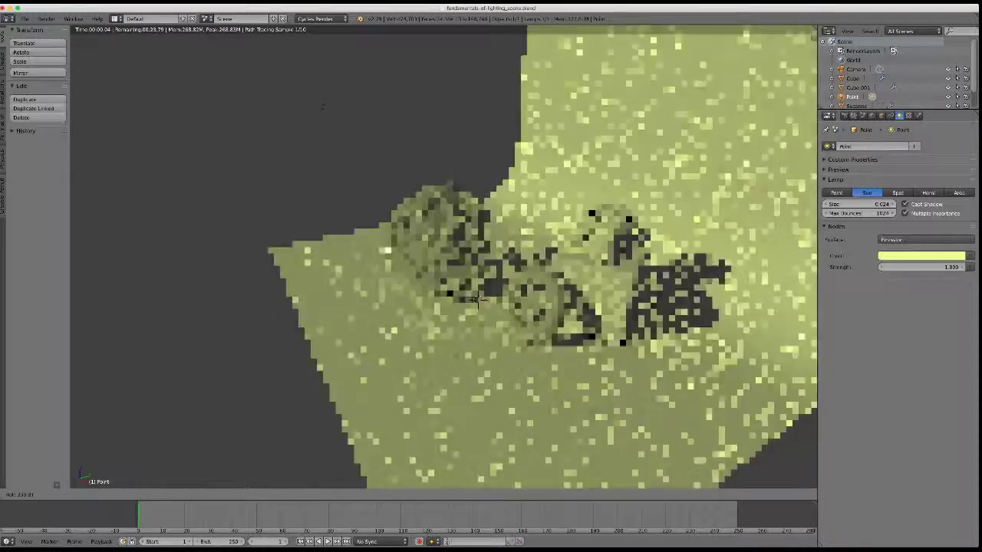
pyautogui.rightClick(477, 300)
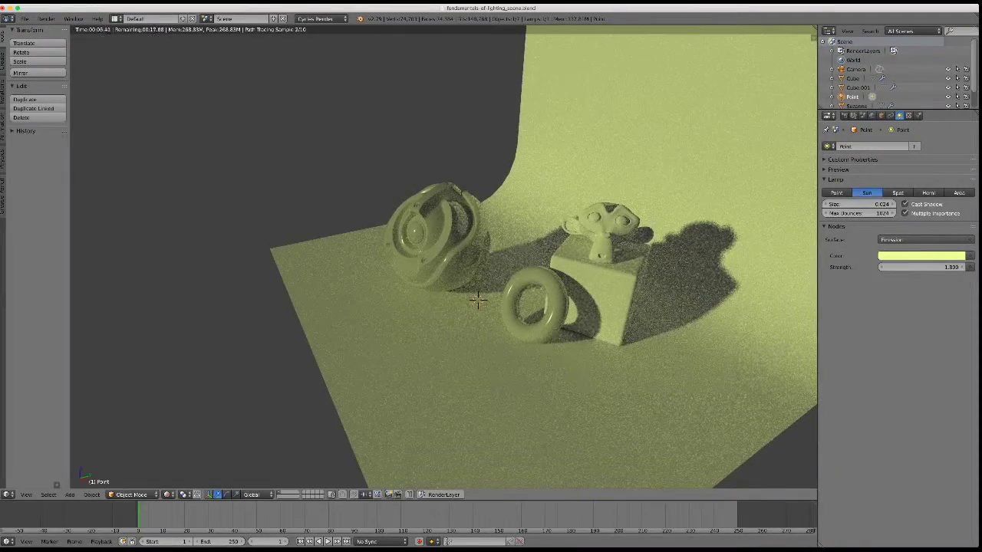
pyautogui.click(898, 193)
pyautogui.press('g')
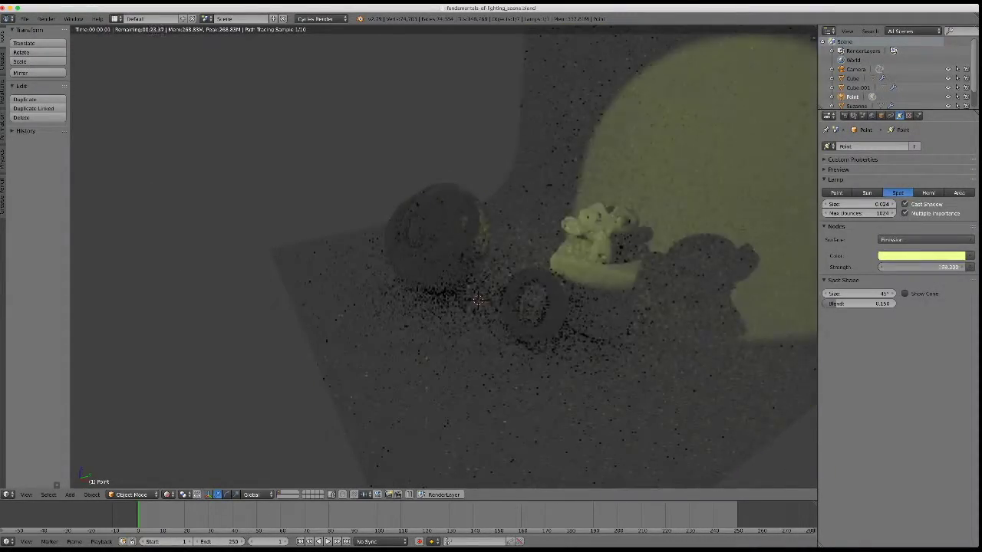
# Aim the spot at the floor, set strength 204.6 and size 0.3, and raise the spot blend.
pyautogui.press('r')
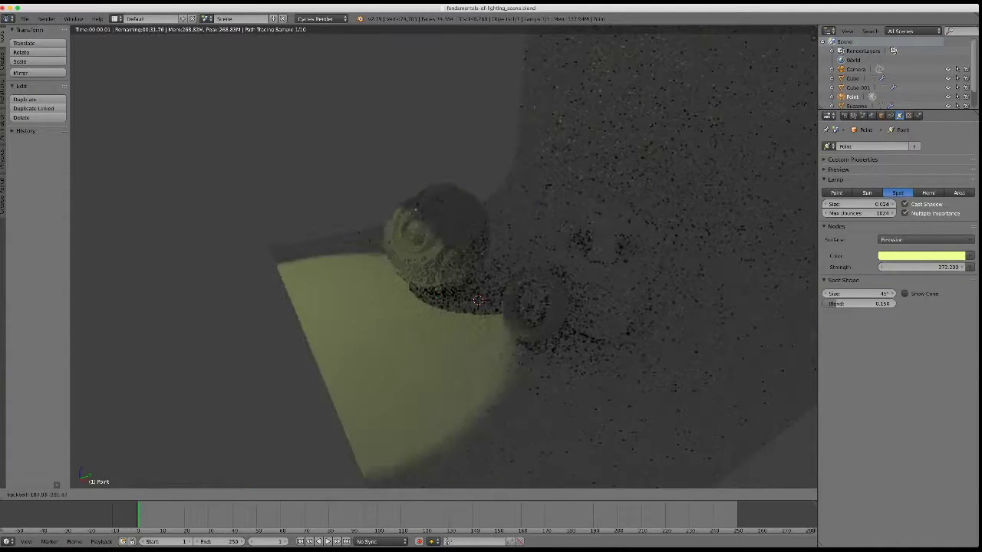
pyautogui.press('Return')
pyautogui.moveTo(948, 267); pyautogui.dragTo(921, 267)
pyautogui.moveTo(859, 204); pyautogui.dragTo(889, 204)
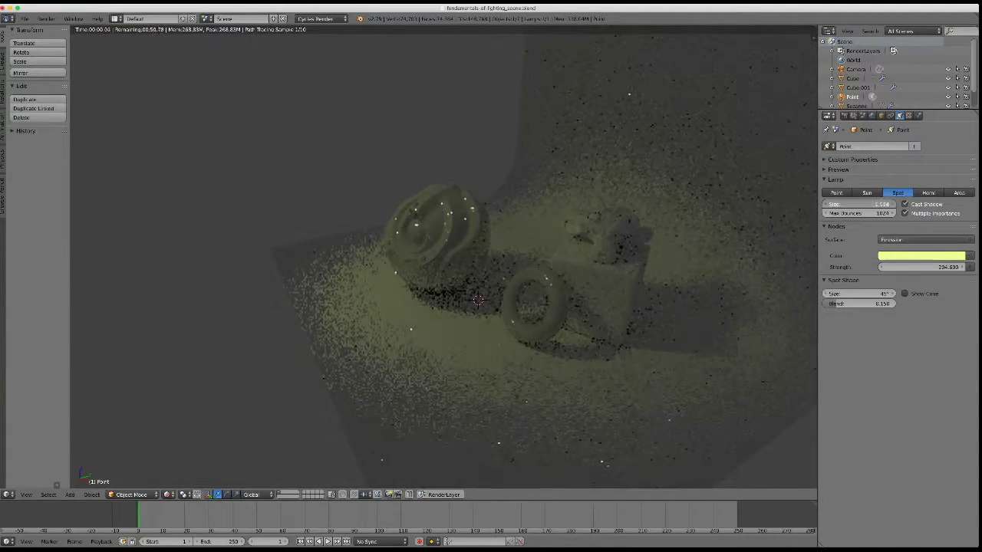
pyautogui.press('Return')
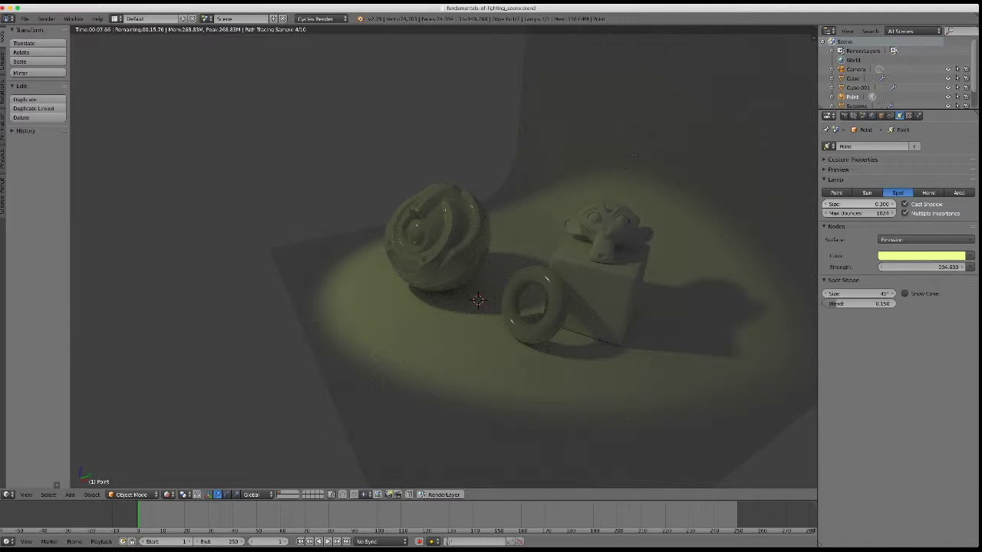
pyautogui.moveTo(852, 304)
pyautogui.mouseDown()
pyautogui.moveTo(874, 303)
pyautogui.moveTo(878, 294)
pyautogui.mouseUp()
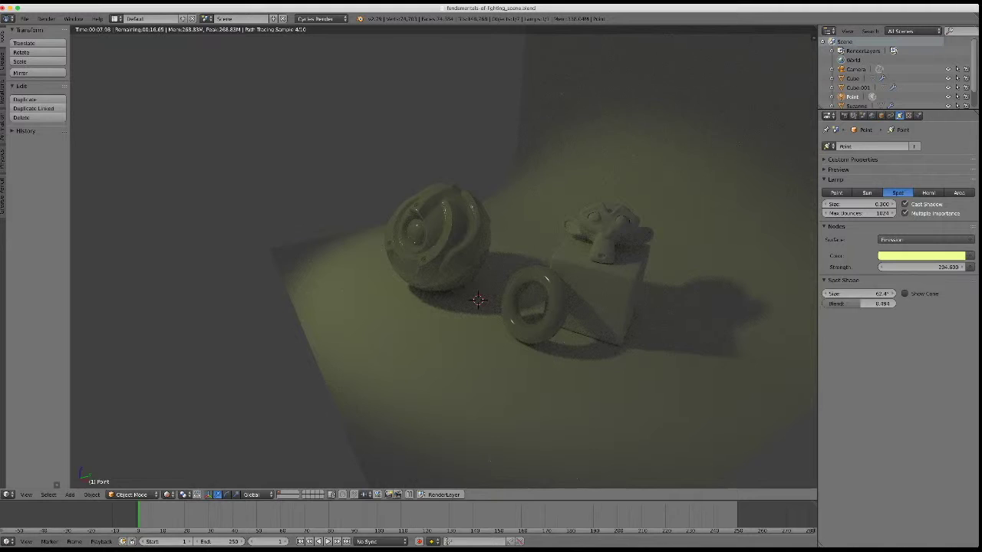
pyautogui.hotkey('shift', 'z')
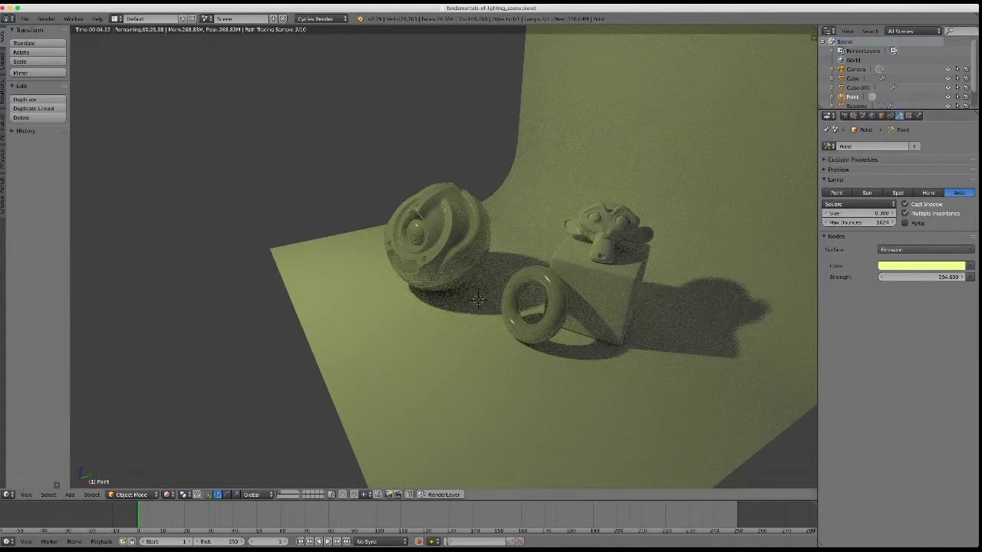
# Make the area lamp a Rectangle shape and preview it in rendered shading.
pyautogui.hotkey('shift', 'z')
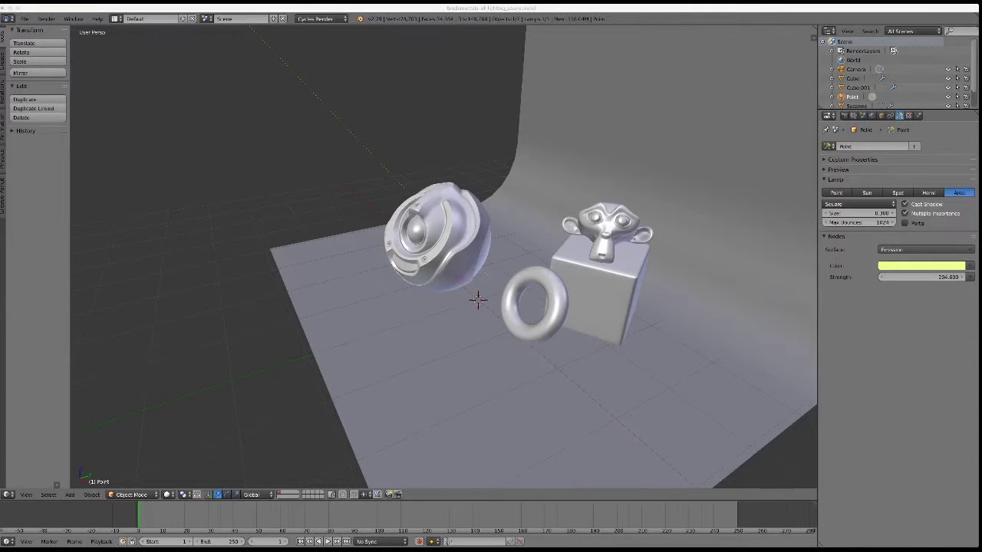
pyautogui.click(860, 204)
pyautogui.click(851, 185)
pyautogui.click(860, 204)
pyautogui.click(852, 185)
pyautogui.click(168, 494)
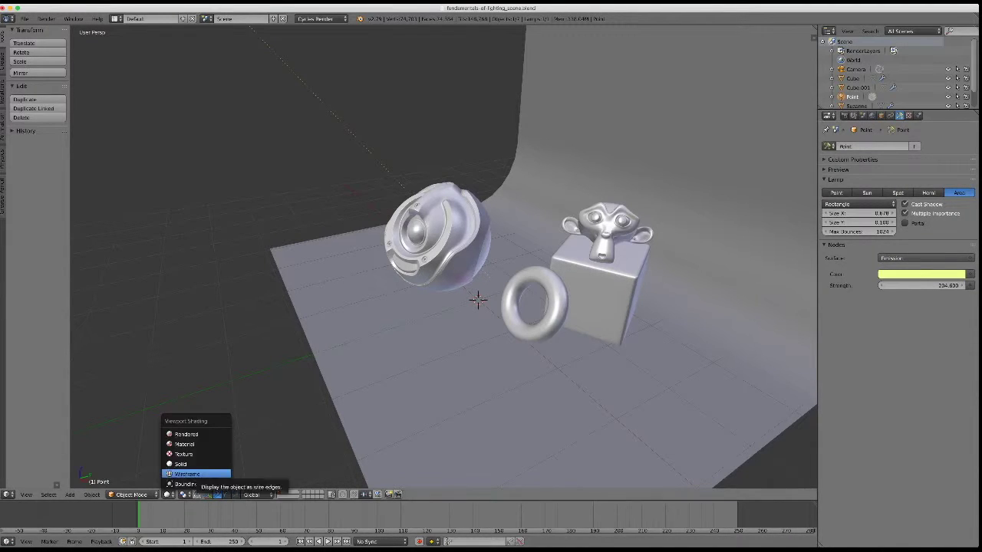
pyautogui.click(191, 470)
# Resize the rectangle lamp's X width, refresh the rendered preview, then view the backdrop from above.
pyautogui.moveTo(859, 213); pyautogui.dragTo(840, 213)
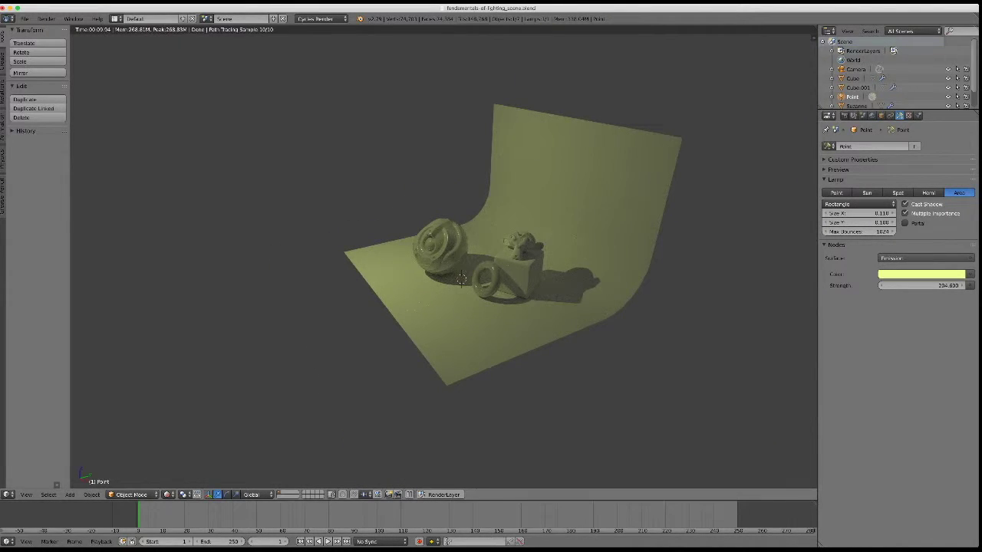
pyautogui.click(168, 494)
pyautogui.click(192, 469)
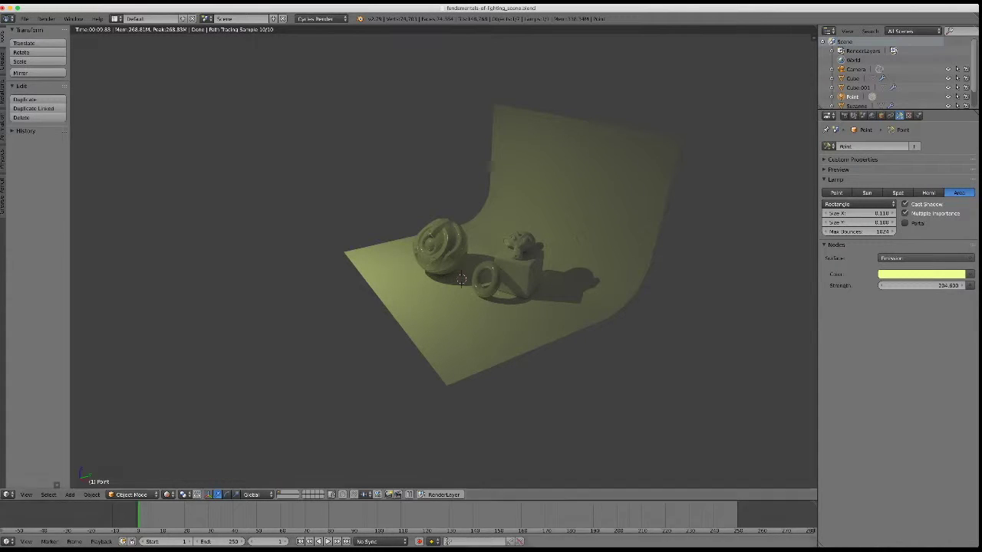
pyautogui.hotkey('shift', 'z')
pyautogui.moveTo(461, 279); pyautogui.dragTo(464, 265, button='middle')
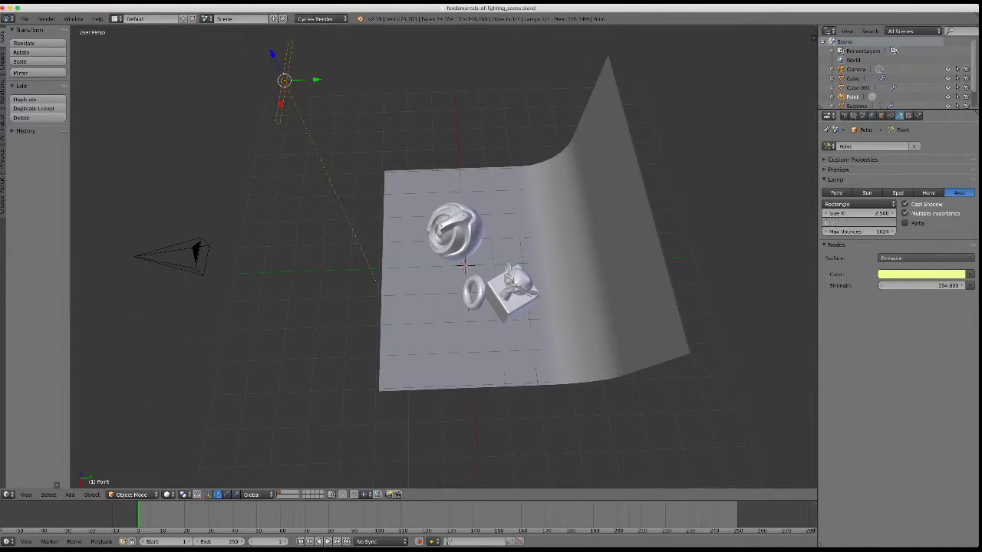
# Duplicate the strip lamp along Y into a row and preview it in rendered shading.
pyautogui.click(920, 274)
pyautogui.hotkey('shift', 'd')
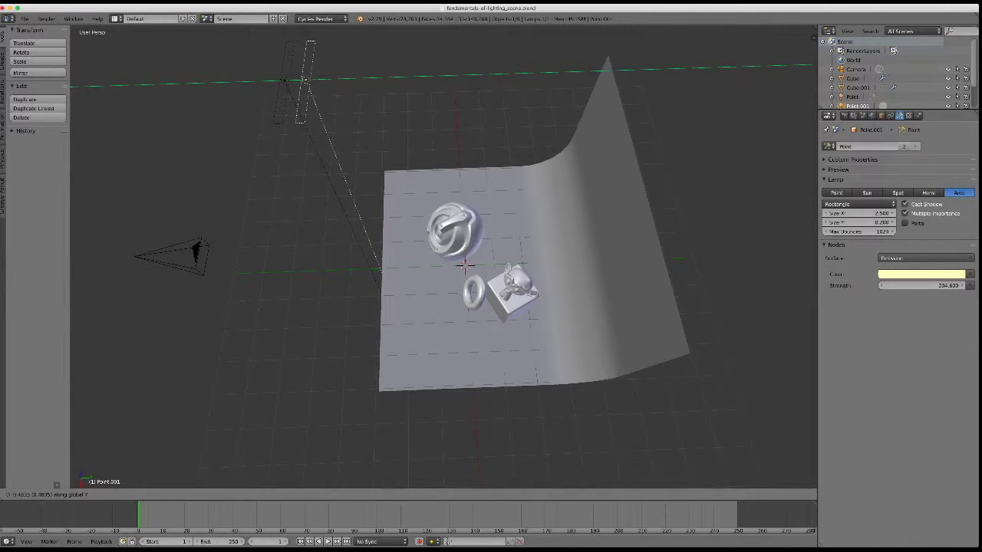
pyautogui.press('Return')
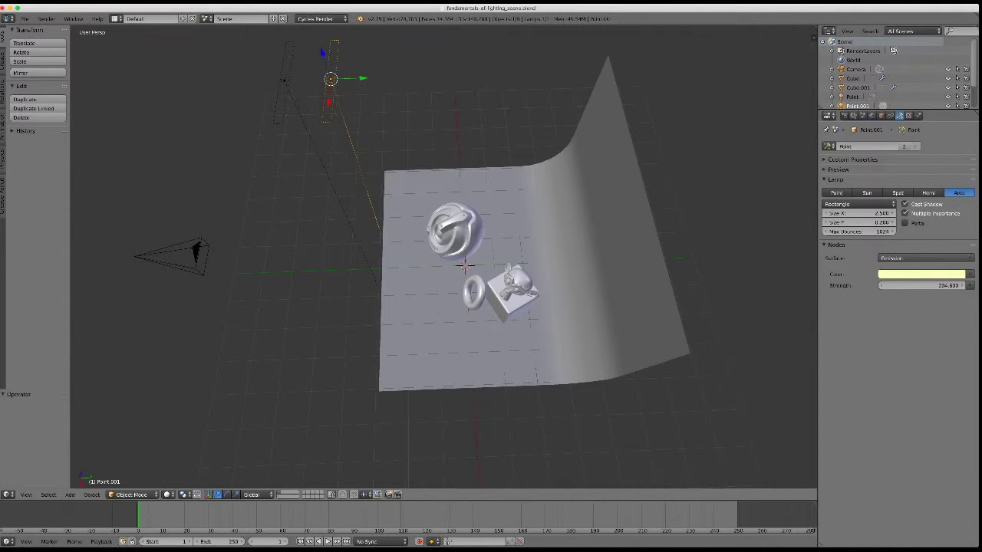
pyautogui.hotkey('alt', 'd')
pyautogui.press('y')
pyautogui.press('Return')
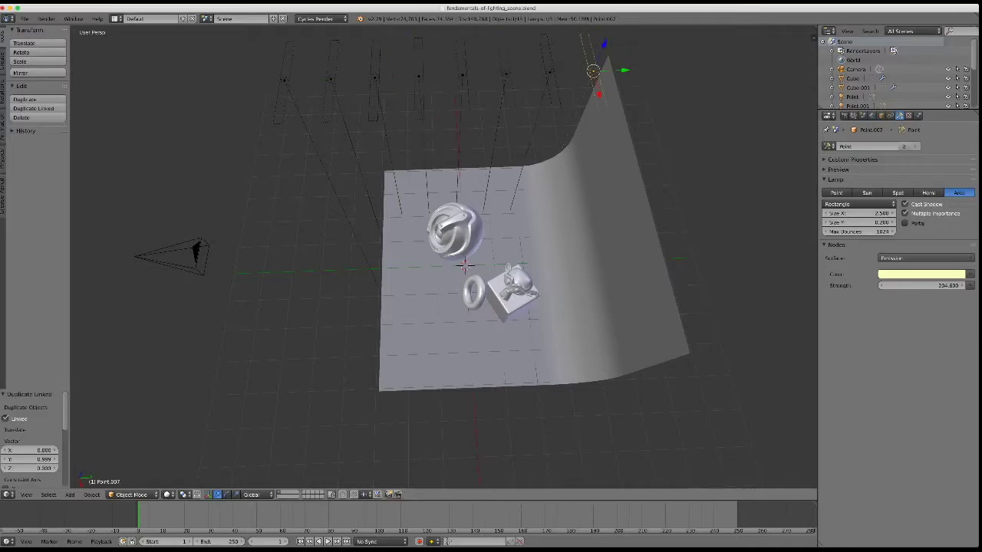
pyautogui.hotkey('shift', 'z')
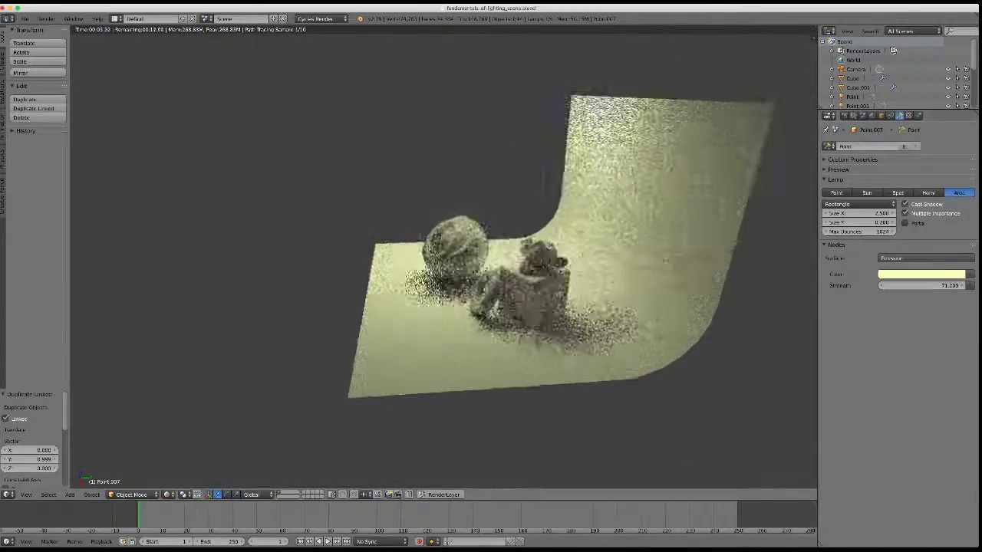
# Scale the selected strip lamp about 2.1 times and preview the result rendered.
pyautogui.click(167, 494)
pyautogui.click(186, 467)
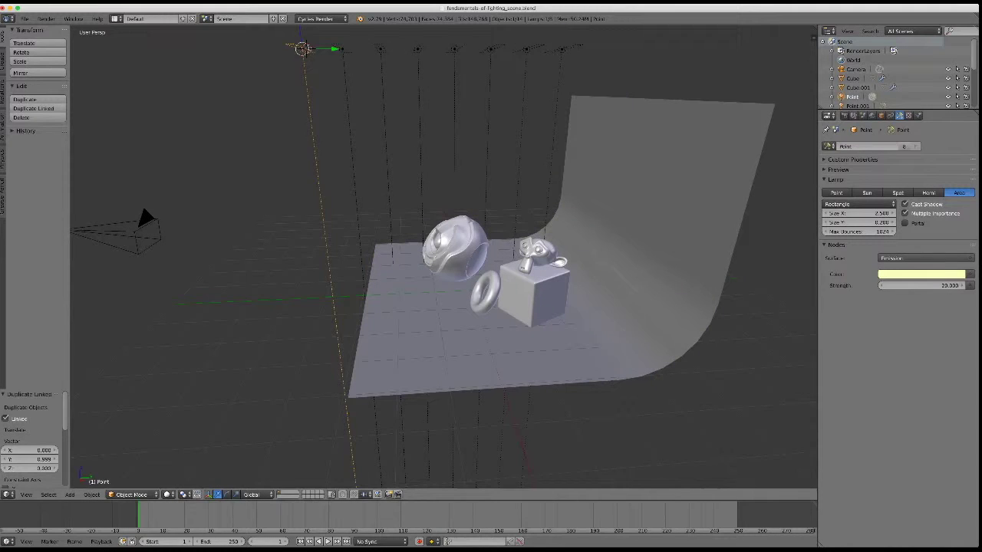
pyautogui.press('s')
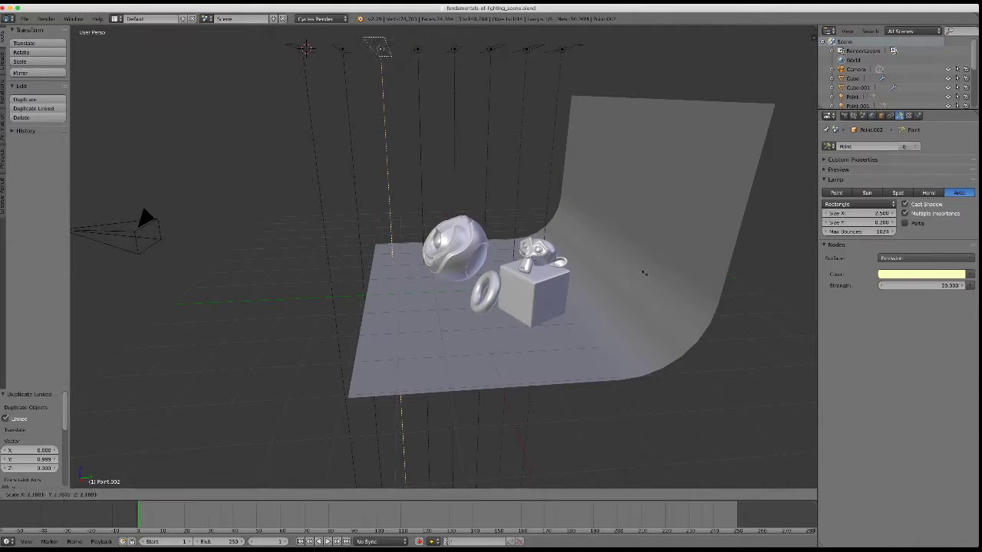
pyautogui.press('Return')
pyautogui.hotkey('shift', 'z')
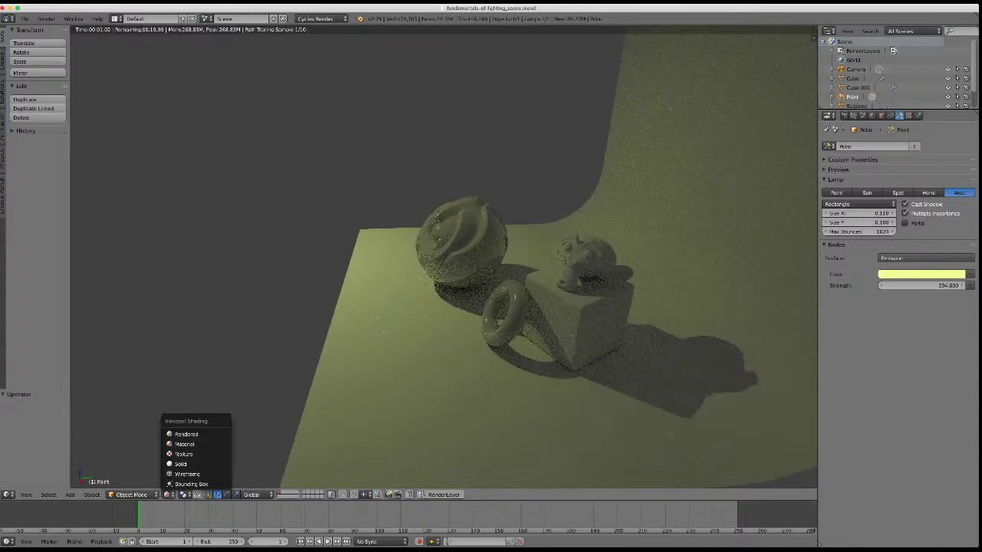
# Orbit around the props and select the torus, then the sphere.
pyautogui.scroll(-2, 498, 307)
pyautogui.moveTo(499, 306); pyautogui.dragTo(461, 292, button='middle')
pyautogui.rightClick(498, 300)
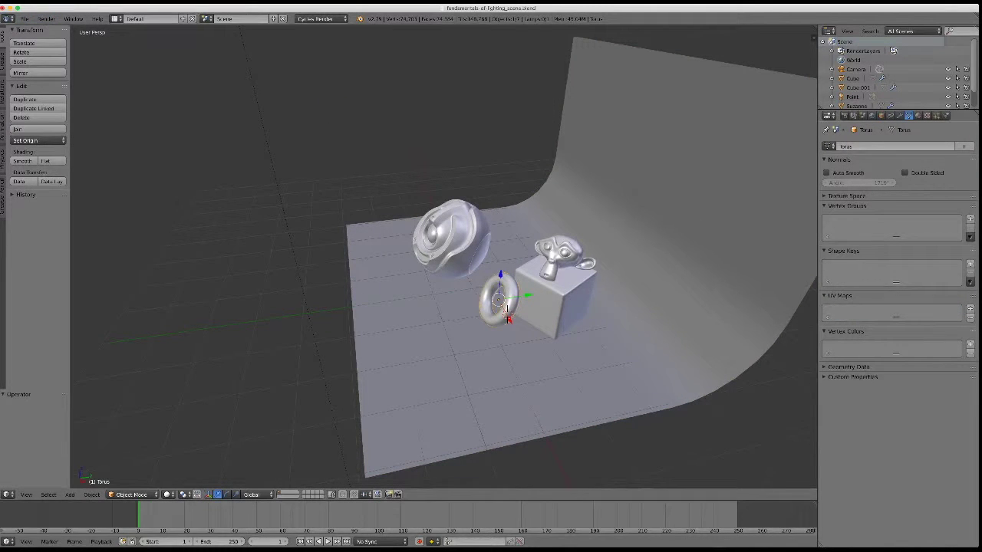
pyautogui.rightClick(444, 244)
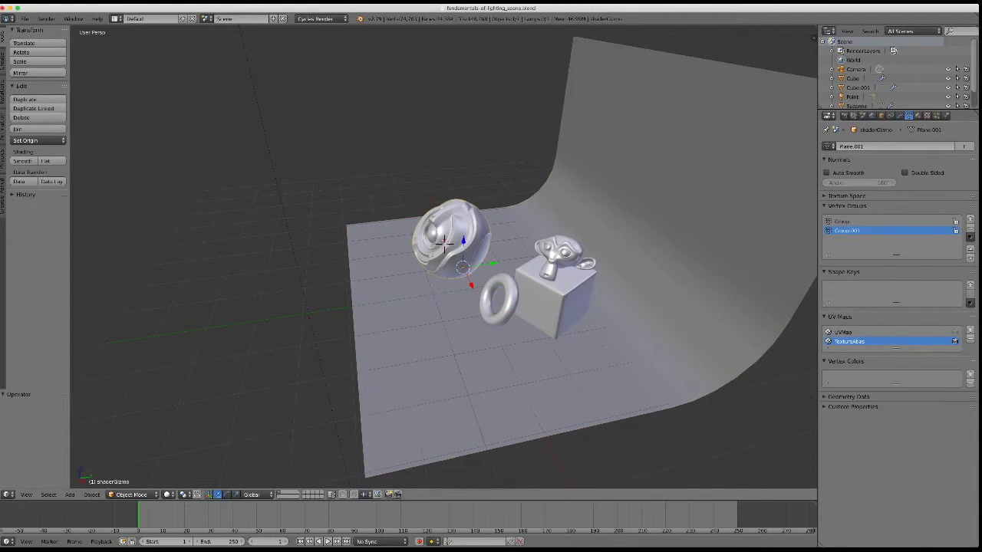
# Give the torus a new Emission material and preview its glow in rendered shading.
pyautogui.rightClick(499, 299)
pyautogui.click(917, 116)
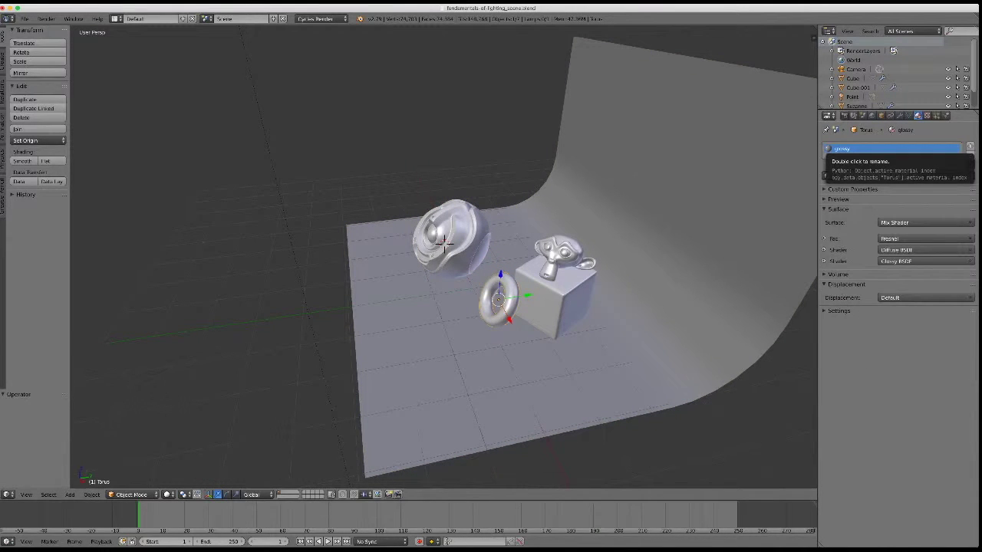
pyautogui.click(844, 175)
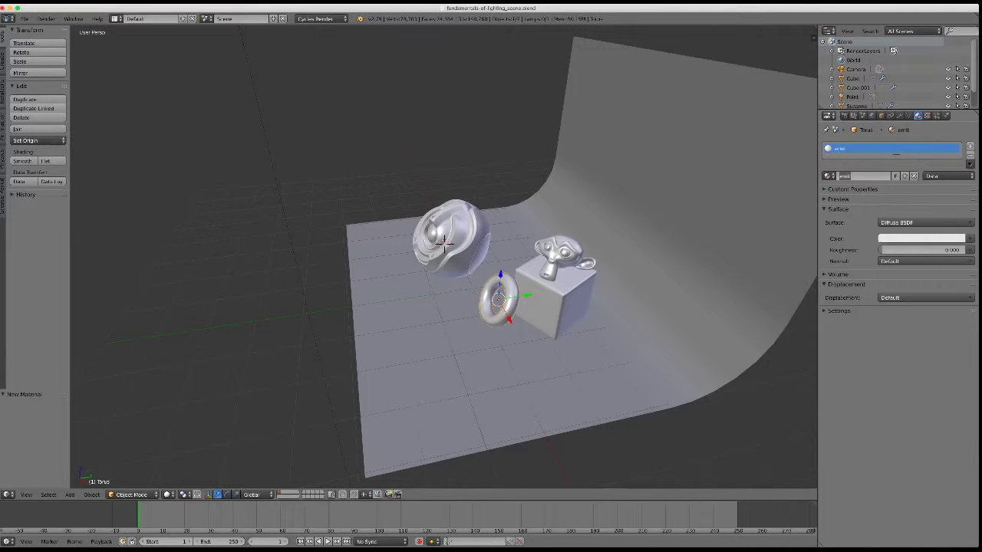
pyautogui.click(925, 222)
pyautogui.click(853, 293)
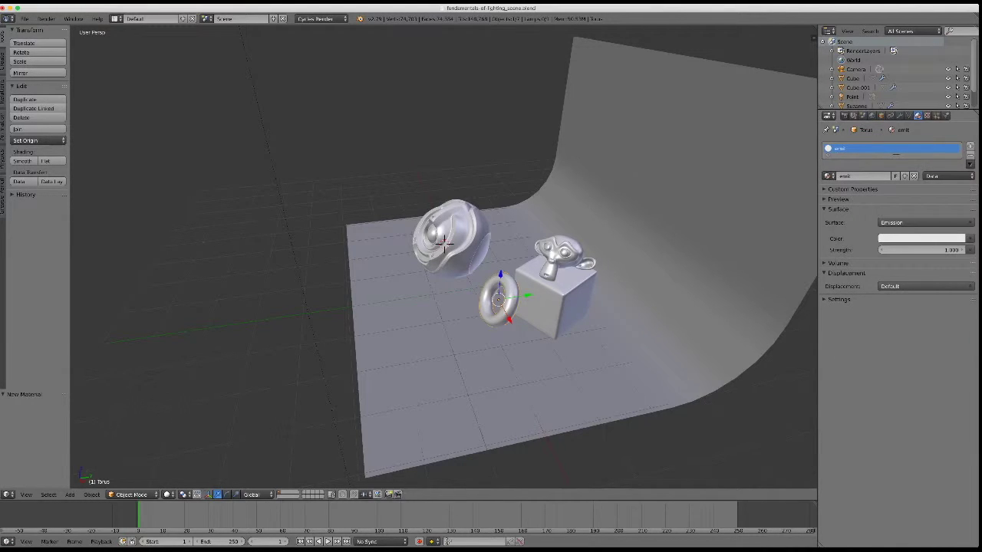
pyautogui.click(924, 223)
pyautogui.hotkey('shift', 'z')
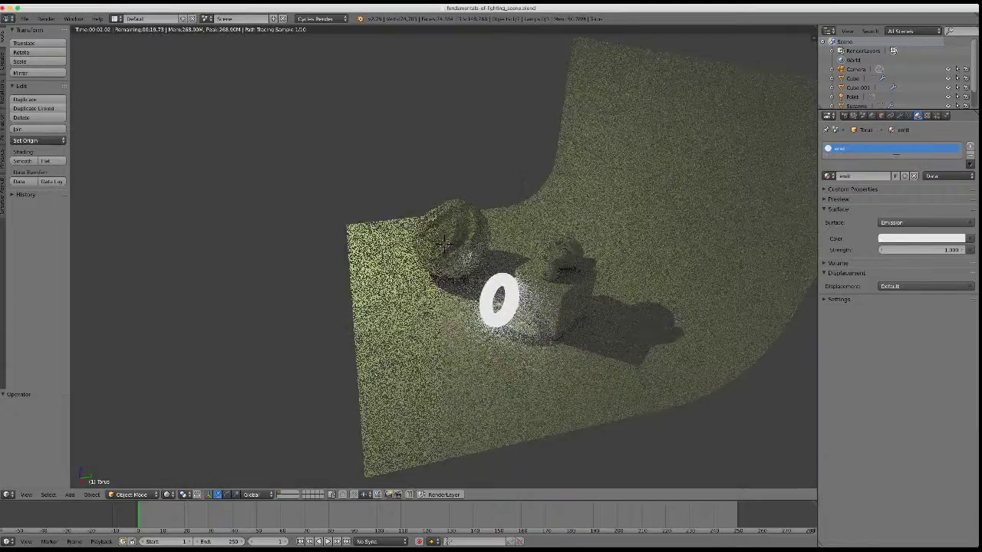
# Scale the torus up and rotate it into a large emitter.
pyautogui.press('s')
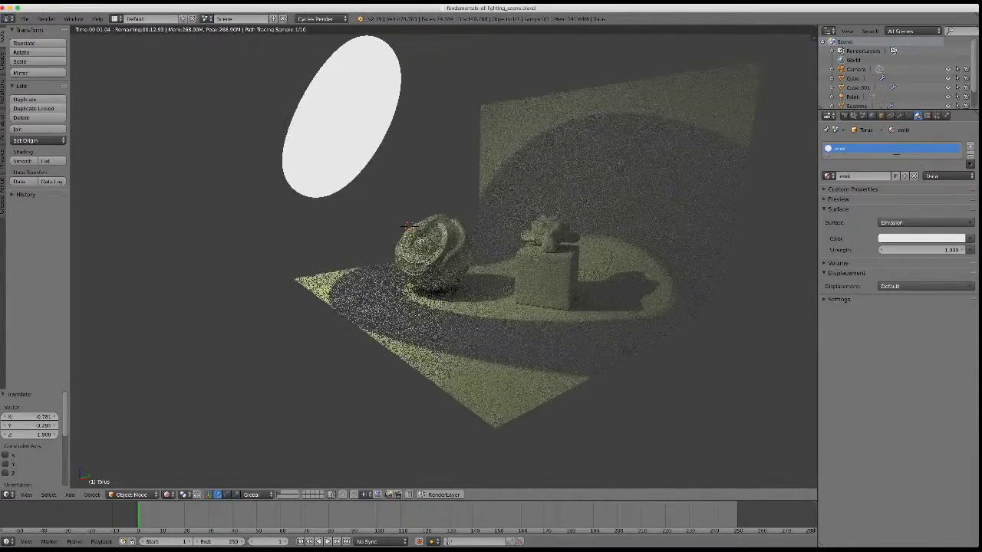
pyautogui.press('r')
pyautogui.press('Return')
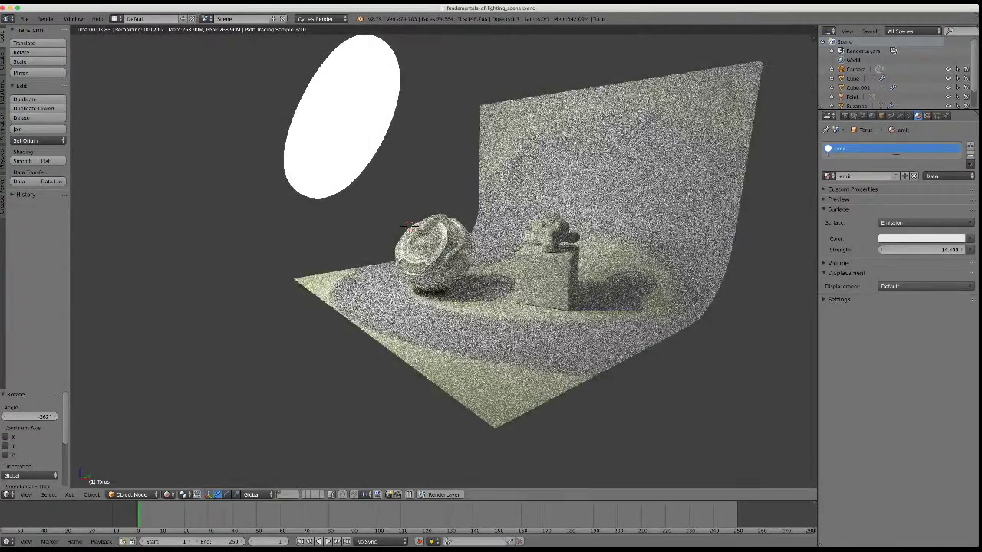
pyautogui.scroll(2, 387, 207)
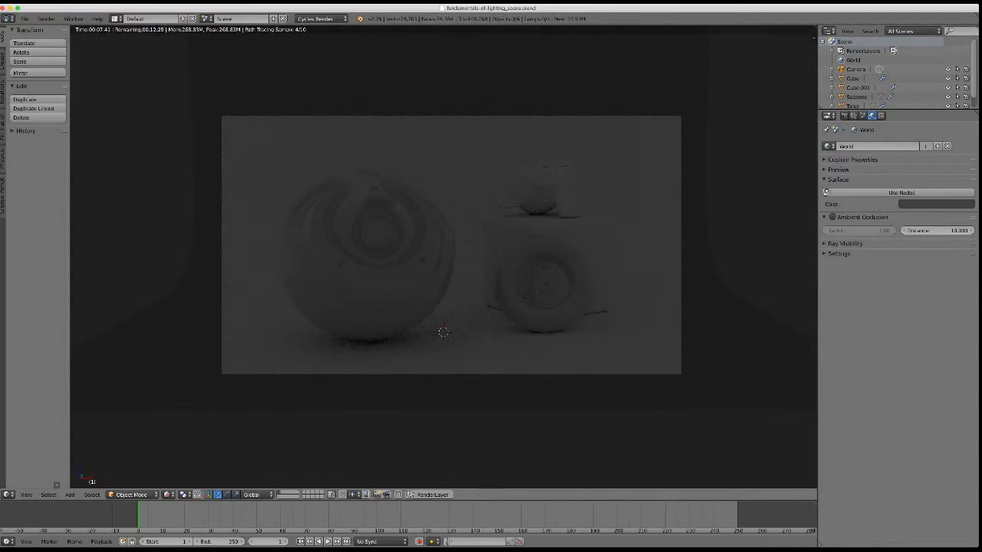
# Adjust the World colour's brightness, then shift its hue to orange, blue-violet and red.
pyautogui.click(936, 204)
pyautogui.moveTo(967, 115)
pyautogui.mouseDown()
pyautogui.moveTo(967, 142)
pyautogui.moveTo(966, 85)
pyautogui.mouseUp()
pyautogui.moveTo(926, 114)
pyautogui.mouseDown()
pyautogui.moveTo(948, 100)
pyautogui.moveTo(905, 132)
pyautogui.moveTo(950, 98)
pyautogui.moveTo(896, 115)
pyautogui.moveTo(915, 88)
pyautogui.moveTo(948, 101)
pyautogui.mouseUp()
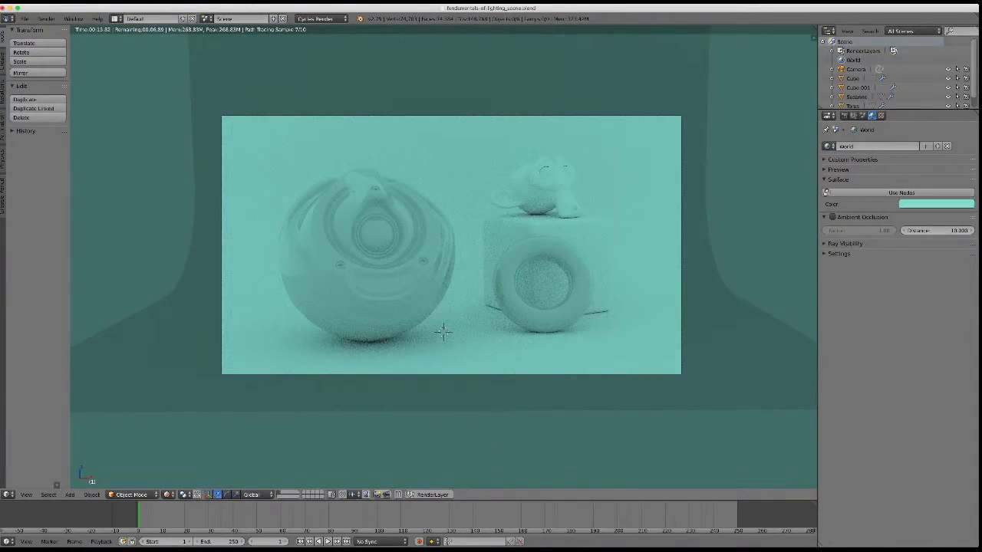
pyautogui.click(936, 204)
pyautogui.moveTo(926, 114)
pyautogui.mouseDown()
pyautogui.moveTo(904, 128)
pyautogui.moveTo(945, 94)
pyautogui.mouseUp()
pyautogui.moveTo(945, 130)
pyautogui.mouseDown()
pyautogui.moveTo(932, 85)
pyautogui.moveTo(901, 107)
pyautogui.moveTo(952, 92)
pyautogui.moveTo(927, 104)
pyautogui.mouseUp()
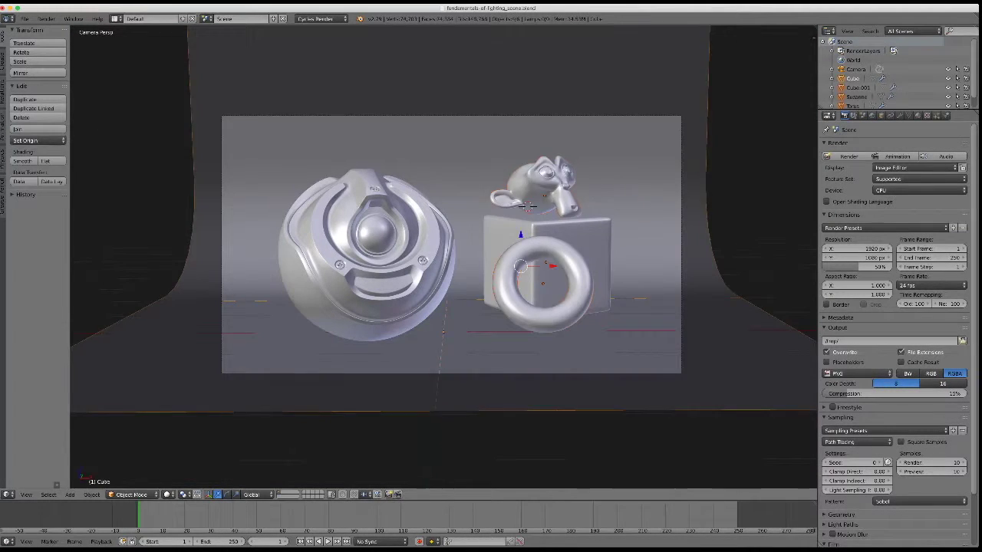
# Undo recent changes so only the sphere remains on the backdrop.
pyautogui.hotkey('ctrl', 'z')
pyautogui.hotkey('ctrl', 'z')
pyautogui.hotkey('ctrl', 'z')
pyautogui.hotkey('ctrl', 'z')
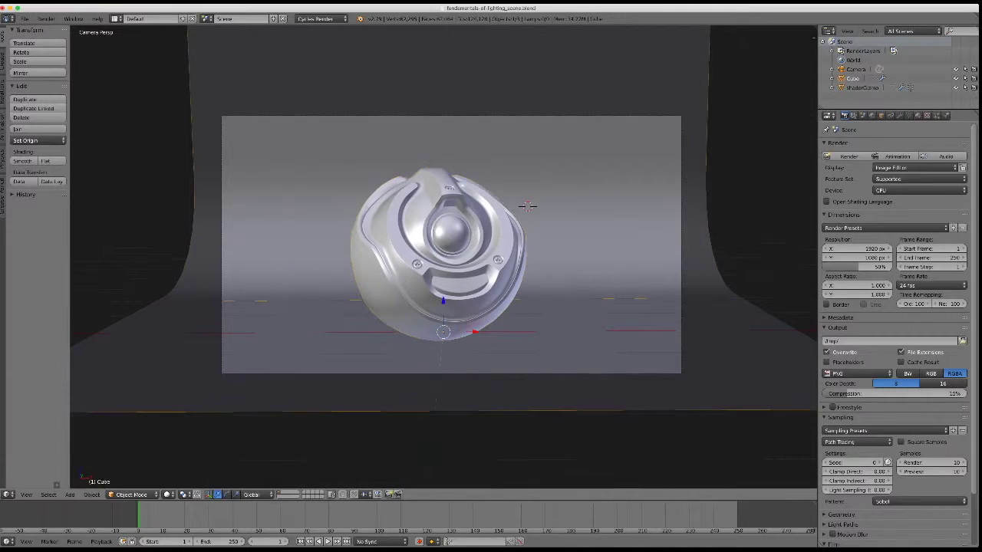
pyautogui.hotkey('ctrl', 'z')
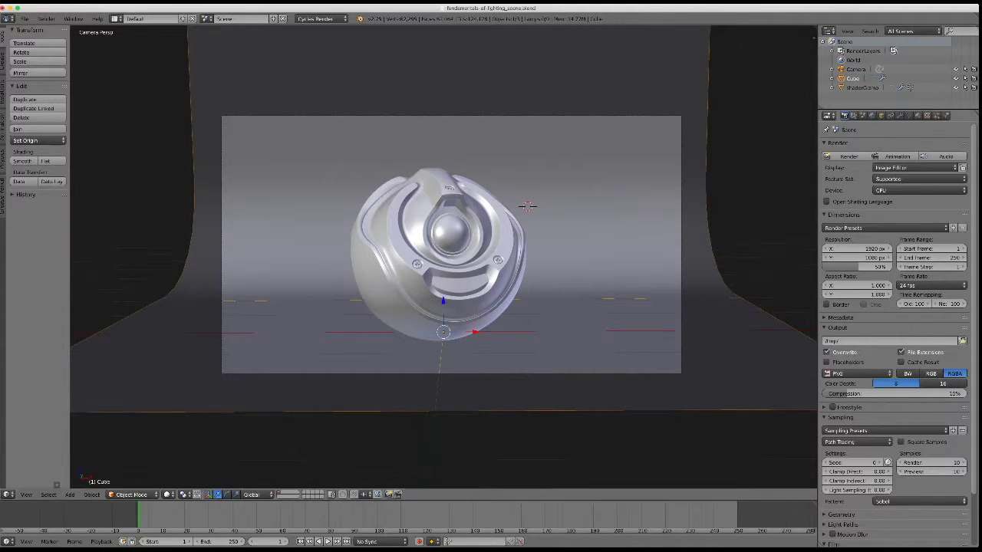
pyautogui.hotkey('ctrl', 'z')
pyautogui.hotkey('ctrl', 'z')
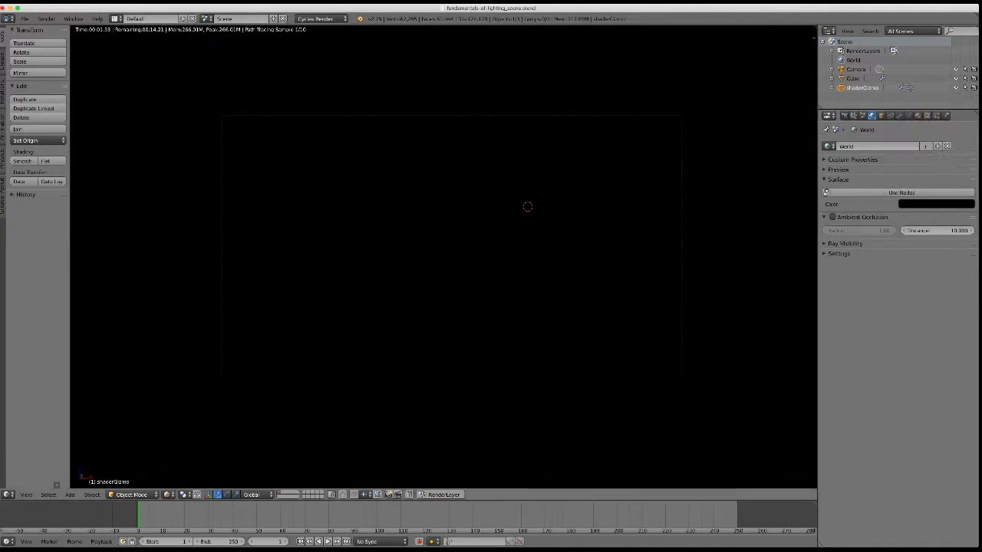
# Add an Area key lamp, select it from a near-front view, and bring up its lamp settings.
pyautogui.hotkey('shift', 'a')
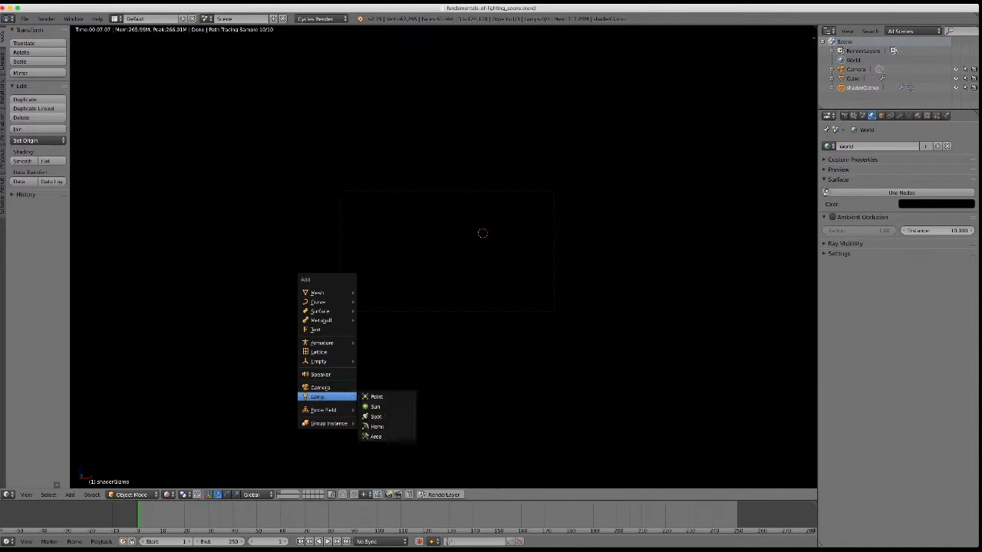
pyautogui.click(376, 438)
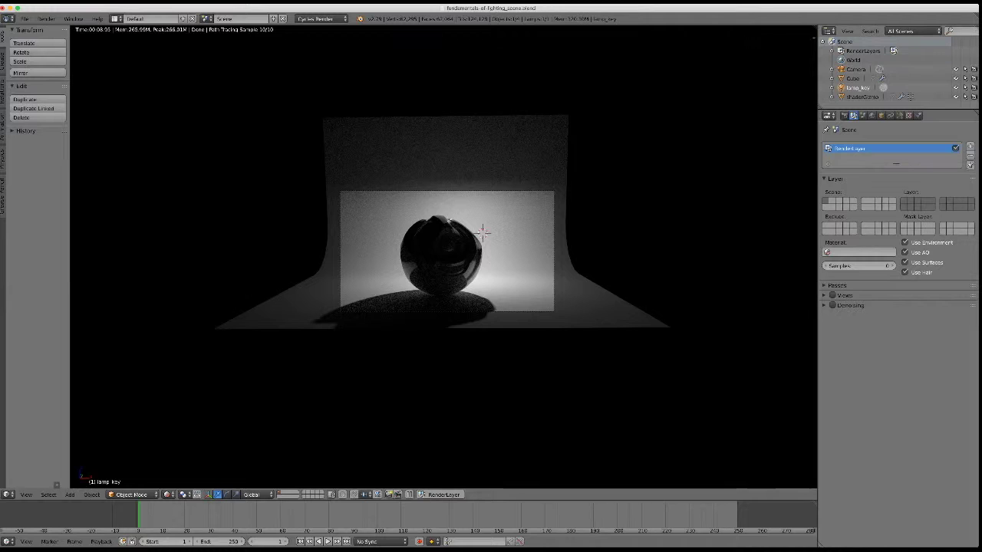
pyautogui.hotkey('shift', 'z')
pyautogui.moveTo(429, 253); pyautogui.dragTo(418, 268, button='middle')
pyautogui.keyDown('alt'); pyautogui.rightClick(418, 268); pyautogui.keyUp('alt')
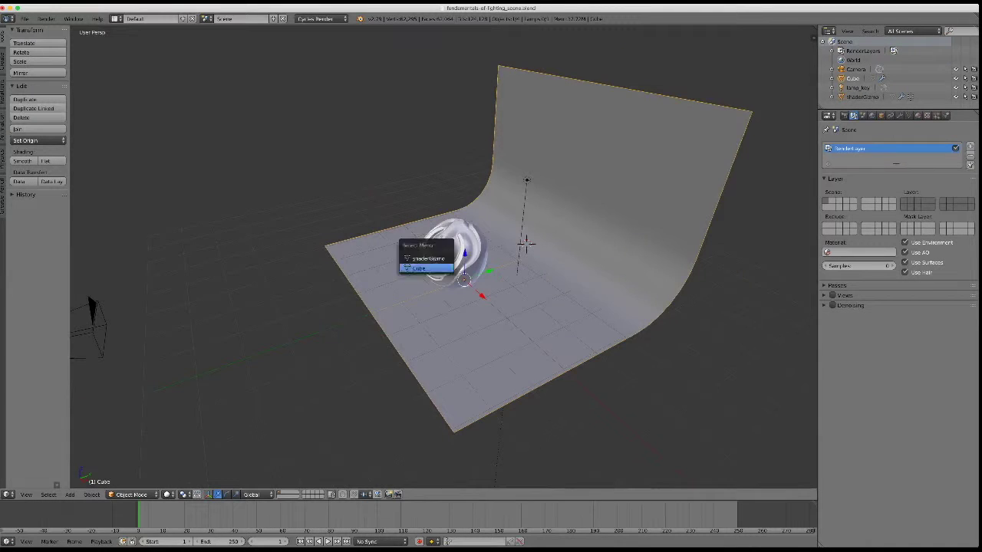
pyautogui.moveTo(524, 244); pyautogui.dragTo(520, 188, button='middle')
pyautogui.rightClick(521, 181)
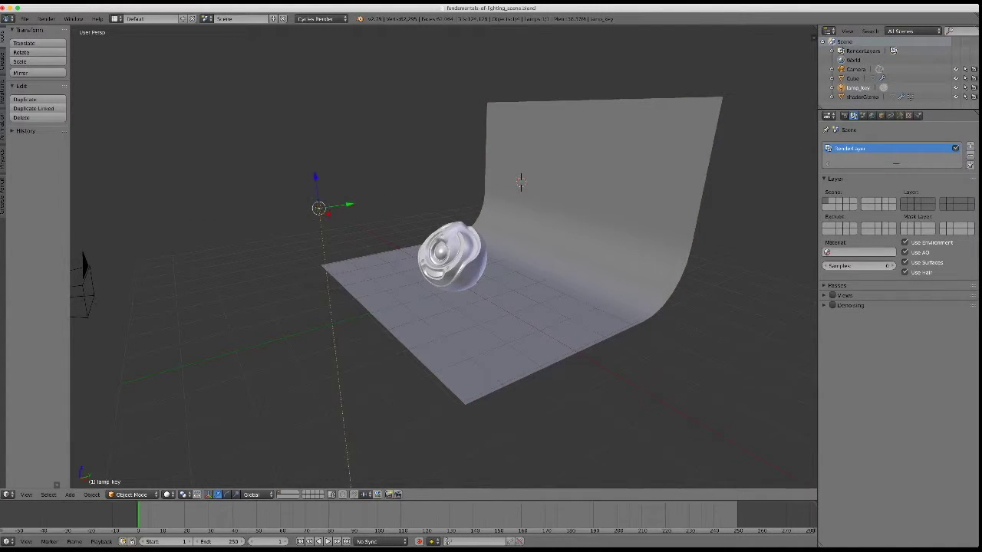
pyautogui.moveTo(520, 181)
pyautogui.mouseDown(button='middle')
pyautogui.moveTo(574, 204)
pyautogui.moveTo(622, 166)
pyautogui.moveTo(622, 197)
pyautogui.moveTo(412, 154)
pyautogui.mouseUp(button='middle')
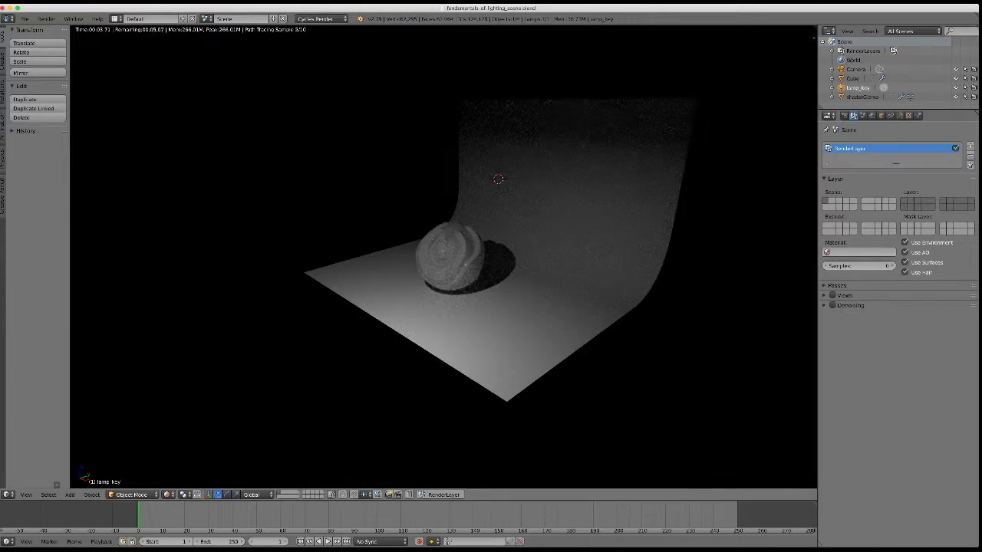
pyautogui.click(899, 115)
# Re-aim the key lamp with a free rotation and lower its strength to 57.4.
pyautogui.press('r')
pyautogui.press('r')
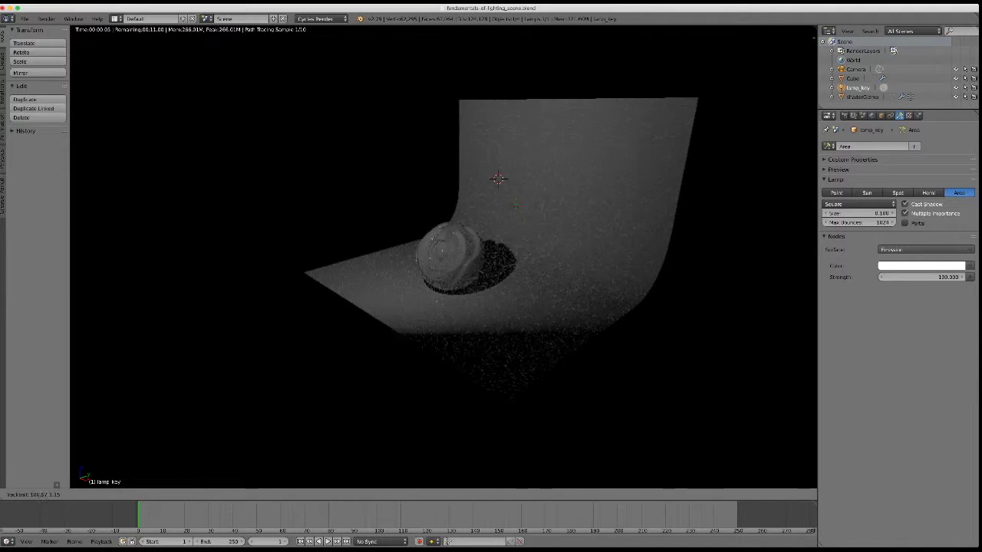
pyautogui.click(498, 178)
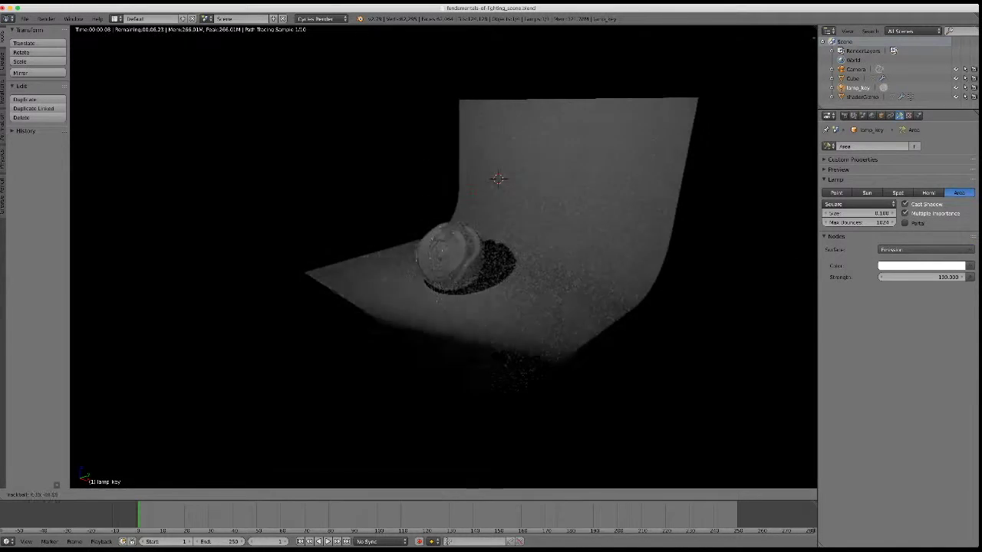
pyautogui.scroll(4, 529, 138)
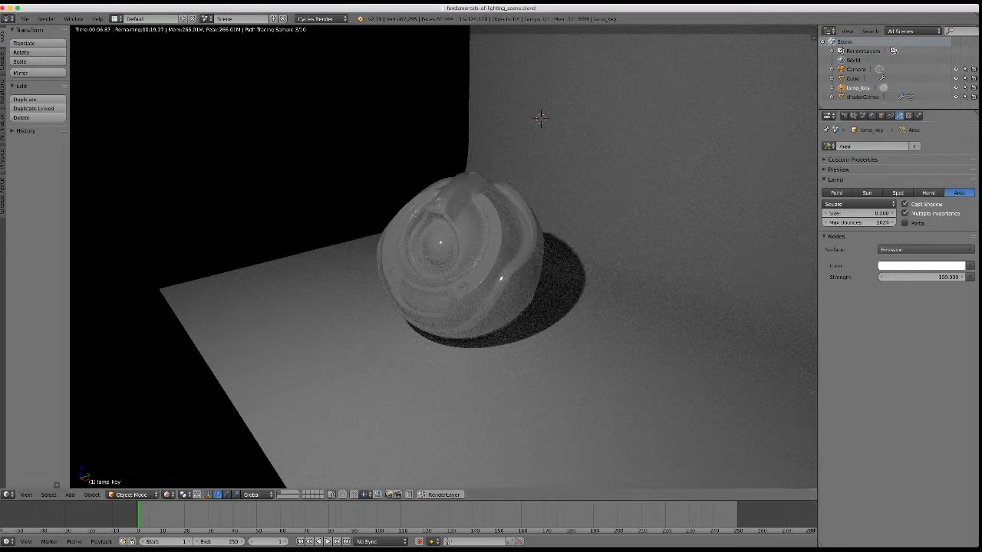
pyautogui.moveTo(944, 277); pyautogui.dragTo(913, 277)
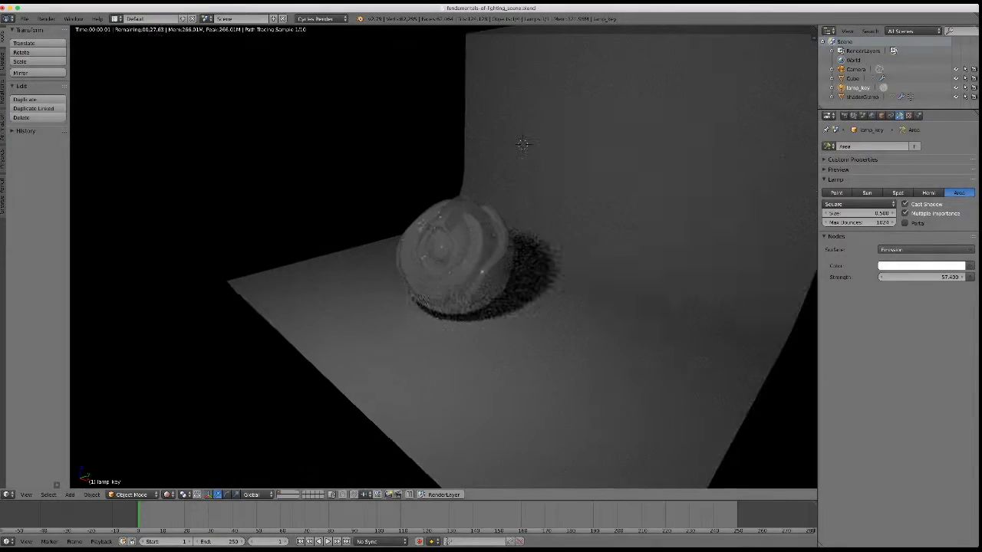
pyautogui.scroll(-3, 443, 257)
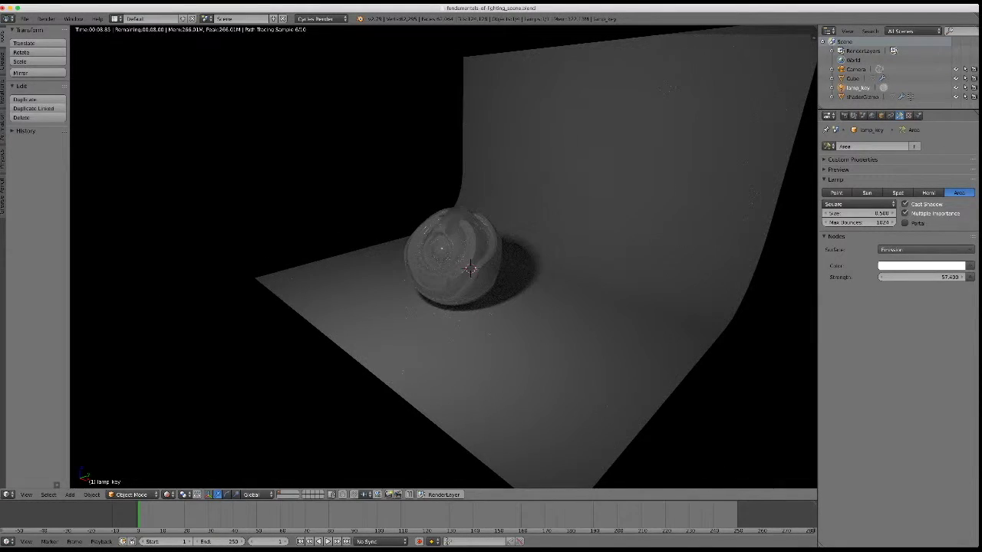
# Orbit the view, return to solid shading and duplicate the key lamp.
pyautogui.moveTo(470, 268); pyautogui.dragTo(458, 269, button='middle')
pyautogui.rightClick(458, 268)
pyautogui.hotkey('ctrl', 'z')
pyautogui.hotkey('shift', 'z')
pyautogui.hotkey('shift', 'd')
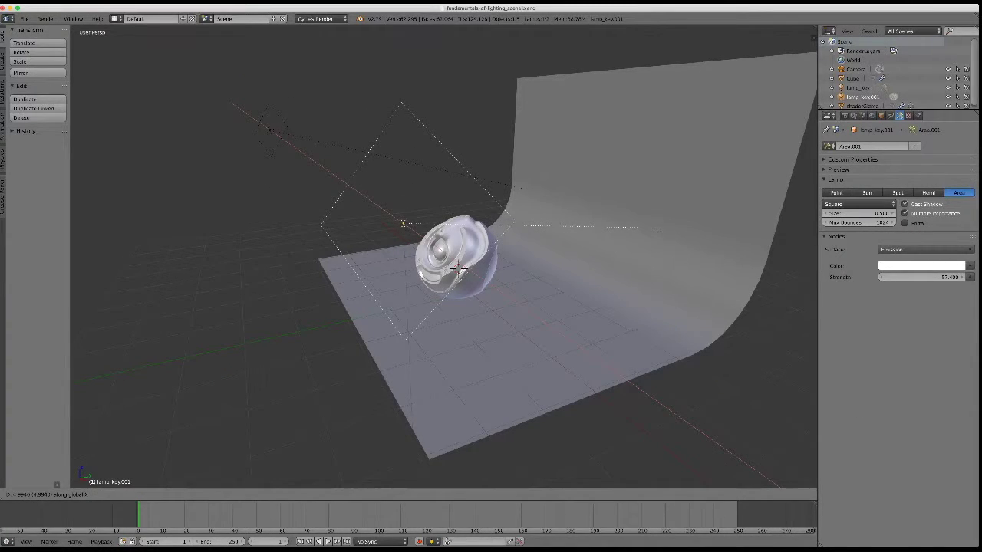
# Place the copied lamp opposite the key lamp and orbit around the whole scene.
pyautogui.press('Return')
pyautogui.click(834, 115)
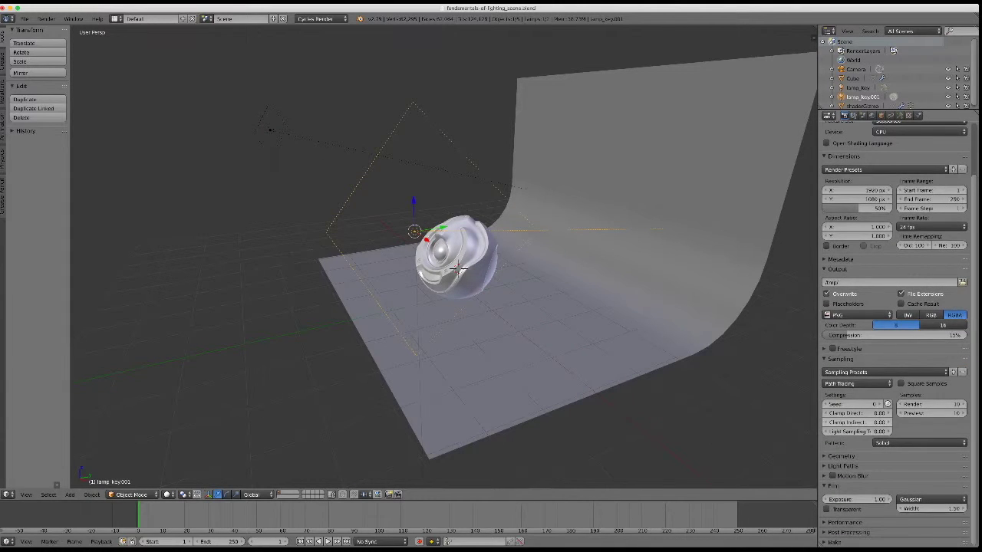
pyautogui.scroll(-5, 458, 267)
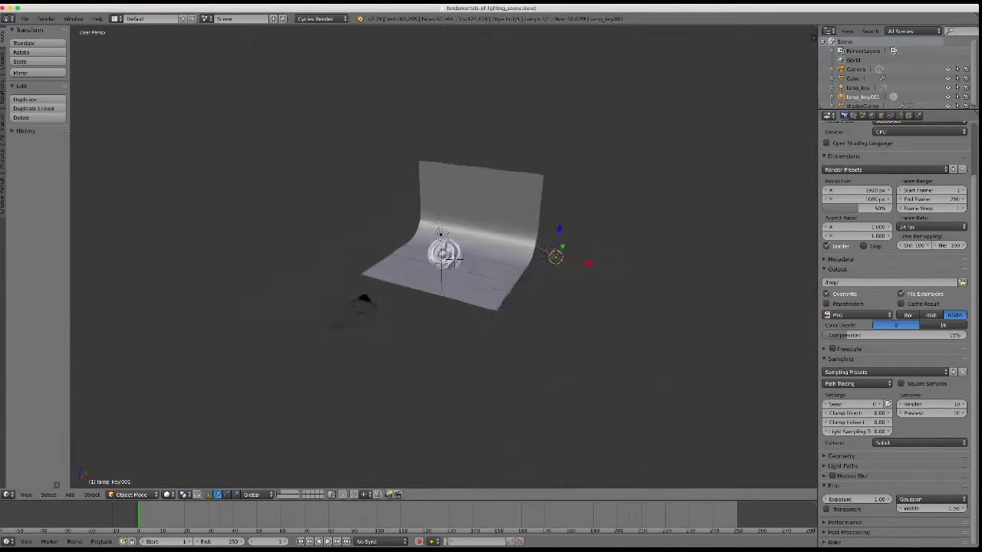
pyautogui.moveTo(458, 268); pyautogui.dragTo(452, 230, button='middle')
pyautogui.scroll(6, 453, 230)
pyautogui.scroll(4, 443, 176)
pyautogui.scroll(-5, 443, 177)
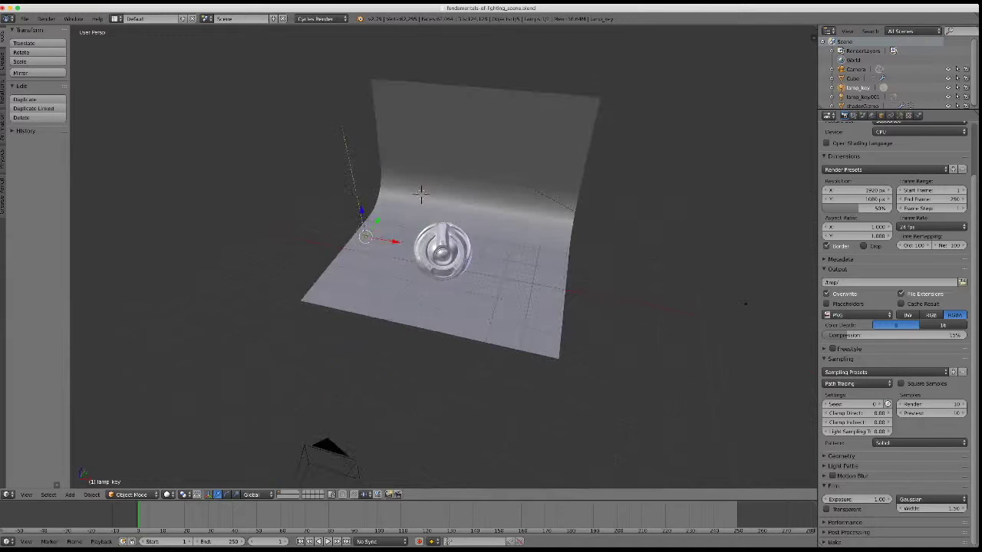
pyautogui.moveTo(460, 269); pyautogui.dragTo(491, 253, button='middle')
# Select lamp_key.001 and preview it from the front view in rendered shading.
pyautogui.click(862, 97)
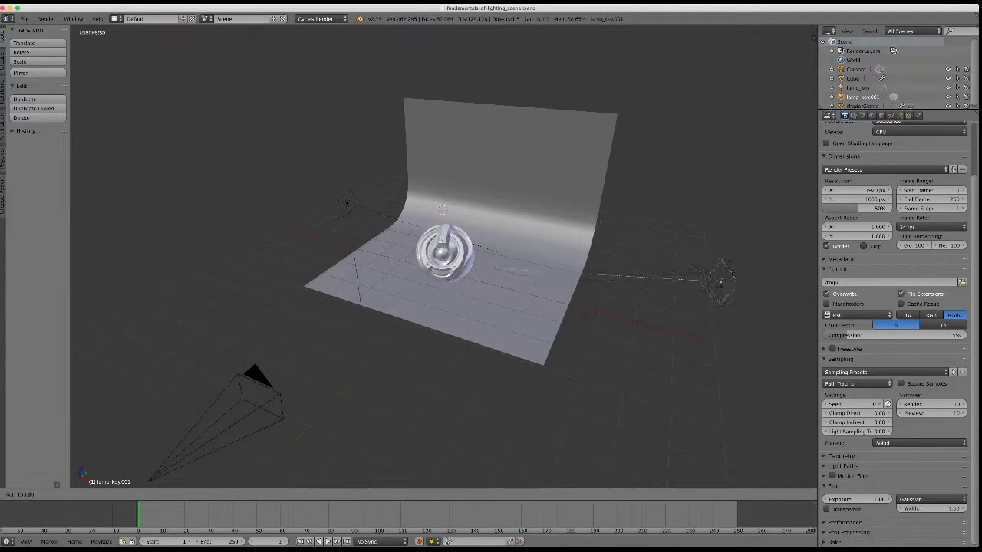
pyautogui.moveTo(460, 269); pyautogui.dragTo(399, 261, button='middle')
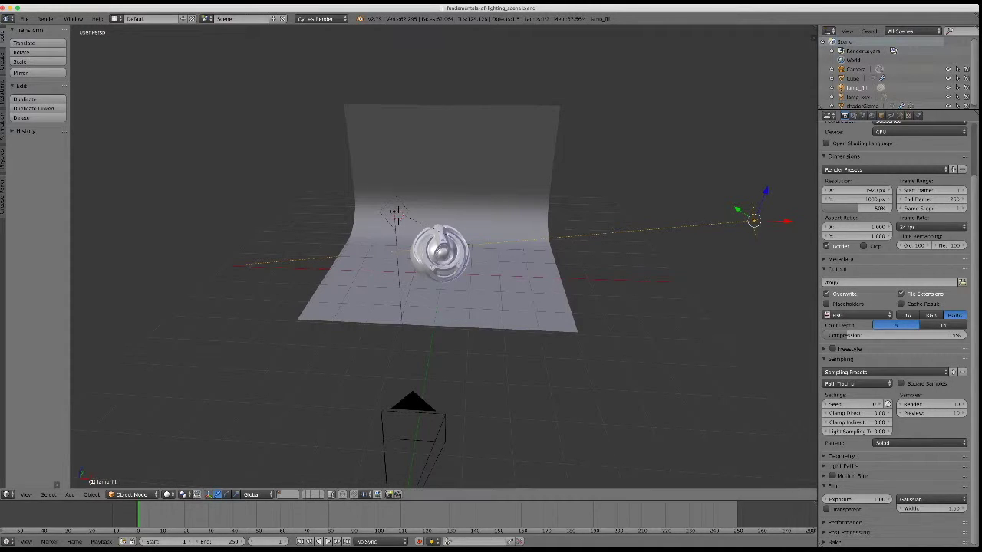
pyautogui.hotkey('shift', 'z')
pyautogui.press('KP_0')
pyautogui.click(900, 115)
pyautogui.moveTo(429, 268); pyautogui.dragTo(415, 246, button='middle')
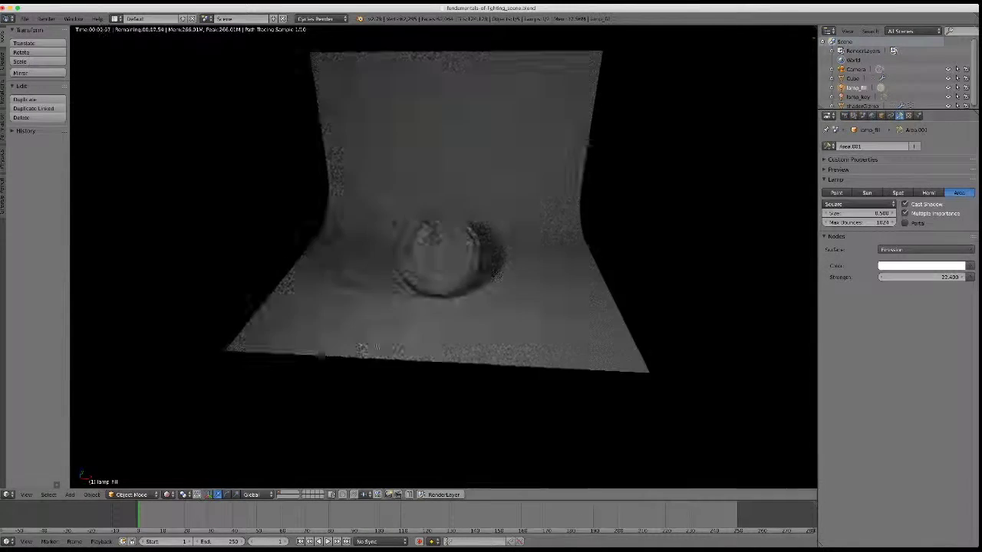
pyautogui.hotkey('shift', 'z')
# Switch selection between the Cube and key lamp, check the rendered lighting, then duplicate the fill lamp along X.
pyautogui.keyDown('alt'); pyautogui.rightClick(300, 195); pyautogui.keyUp('alt')
pyautogui.click(322, 208)
pyautogui.hotkey('ctrl', 'z')
pyautogui.hotkey('ctrl', 'shift', 'z')
pyautogui.hotkey('ctrl', 'z')
pyautogui.hotkey('shift', 'z')
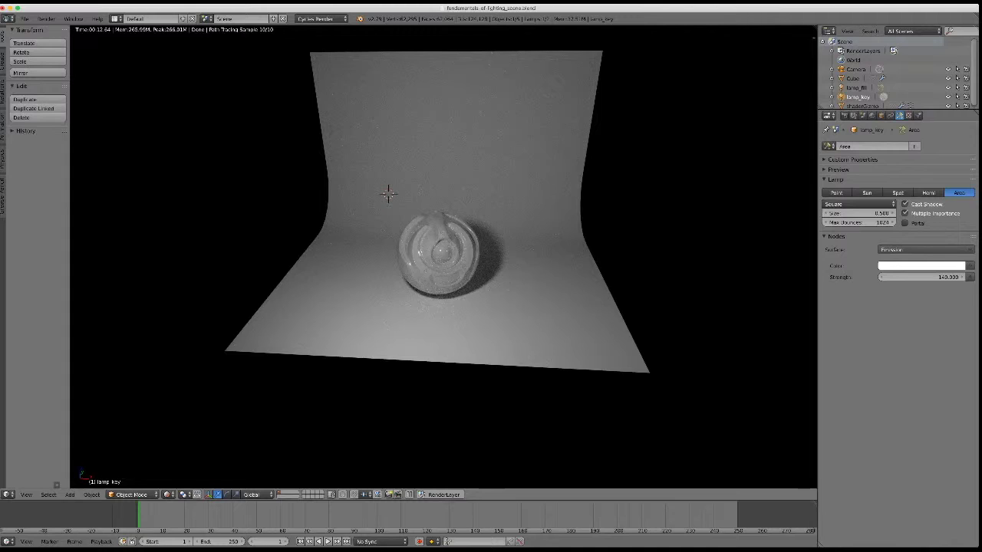
pyautogui.moveTo(389, 193); pyautogui.dragTo(414, 240, button='middle')
pyautogui.hotkey('shift', 'z')
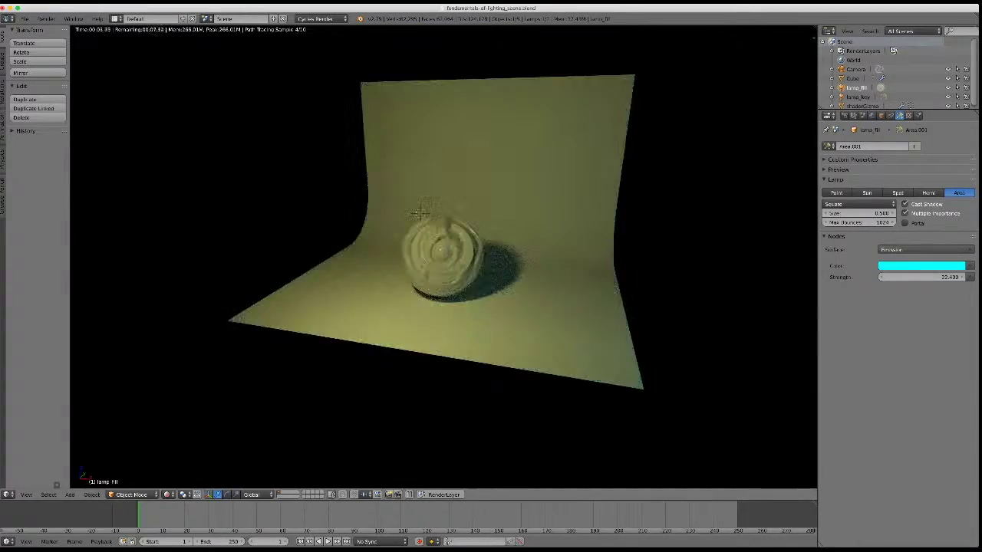
pyautogui.hotkey('shift', 'd')
pyautogui.press('x')
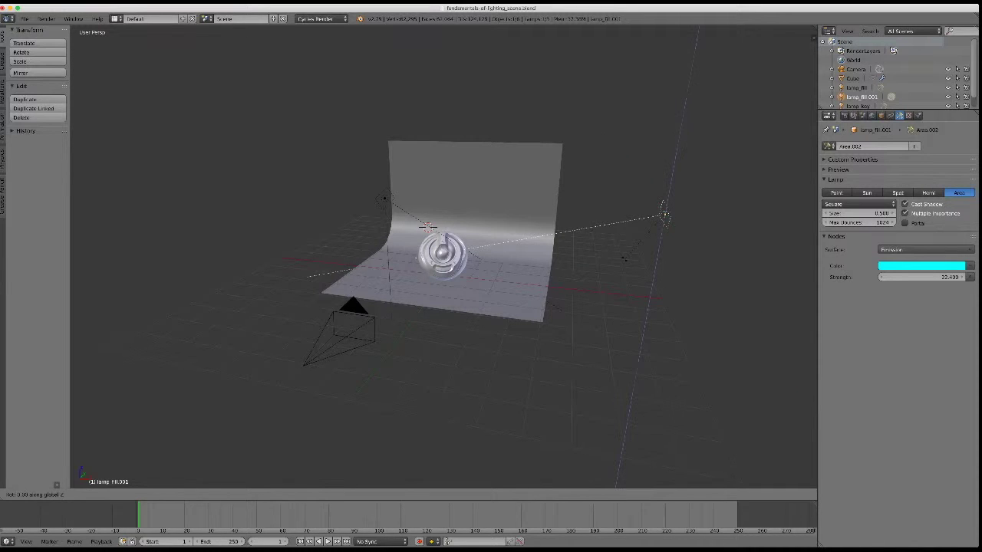
# Duplicate lamp_fill.001 again to create lamp_fill.002.
pyautogui.hotkey('shift', 'd')
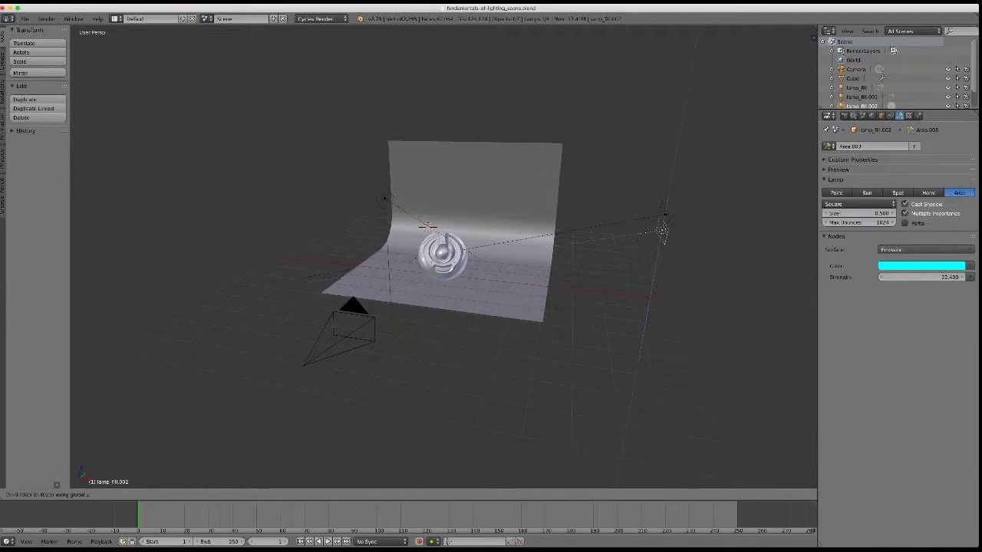